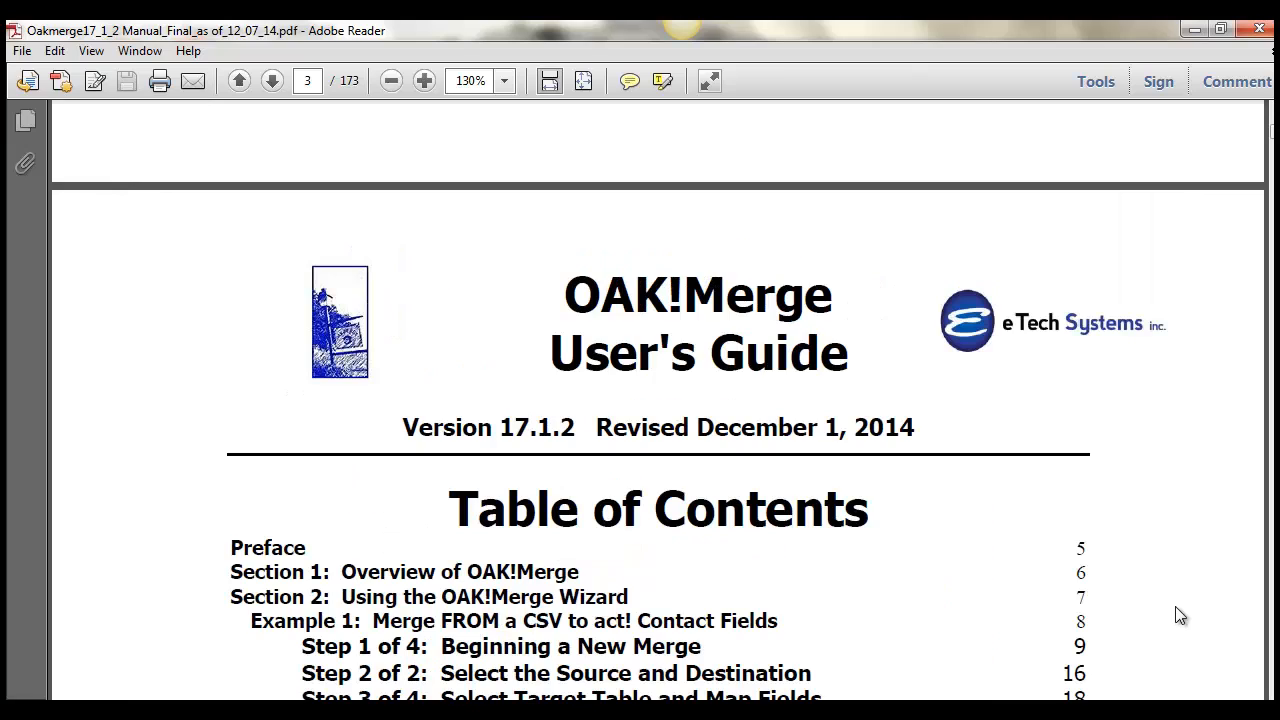
Read the user's guide section on Example 2: Merge to History, including the field mapping instructions.
key(Page_Down)
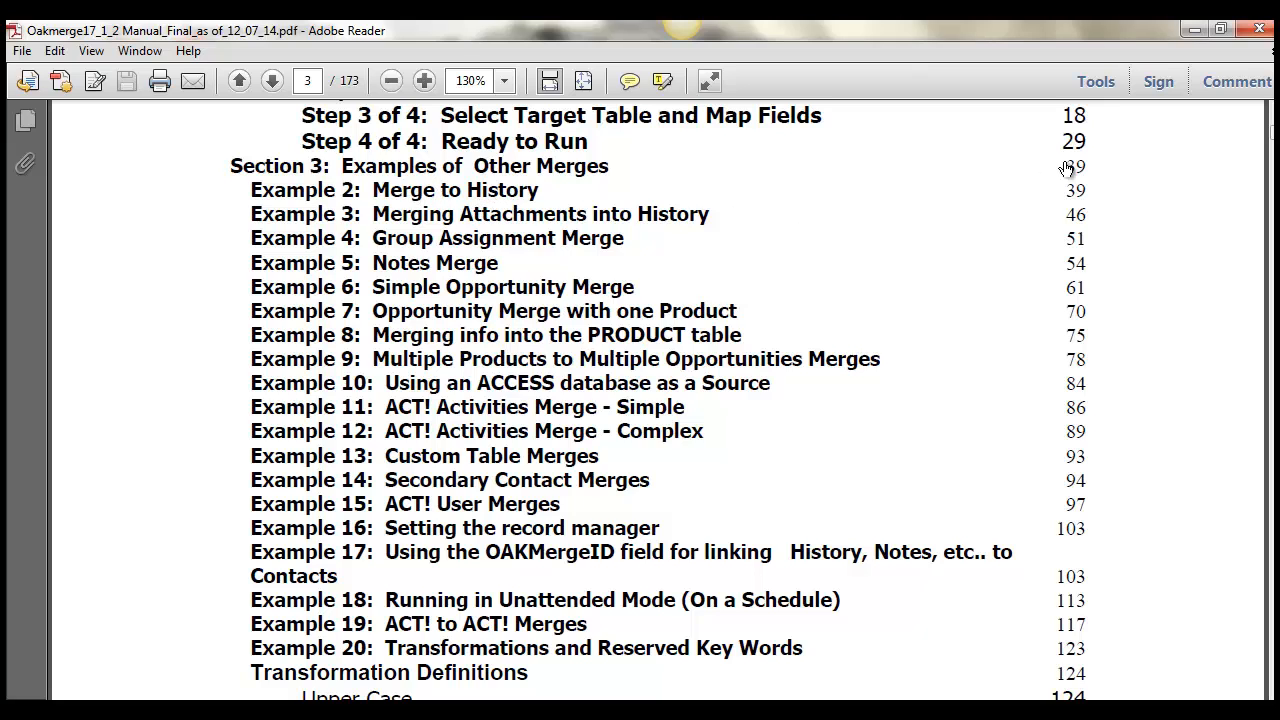
click(1078, 199)
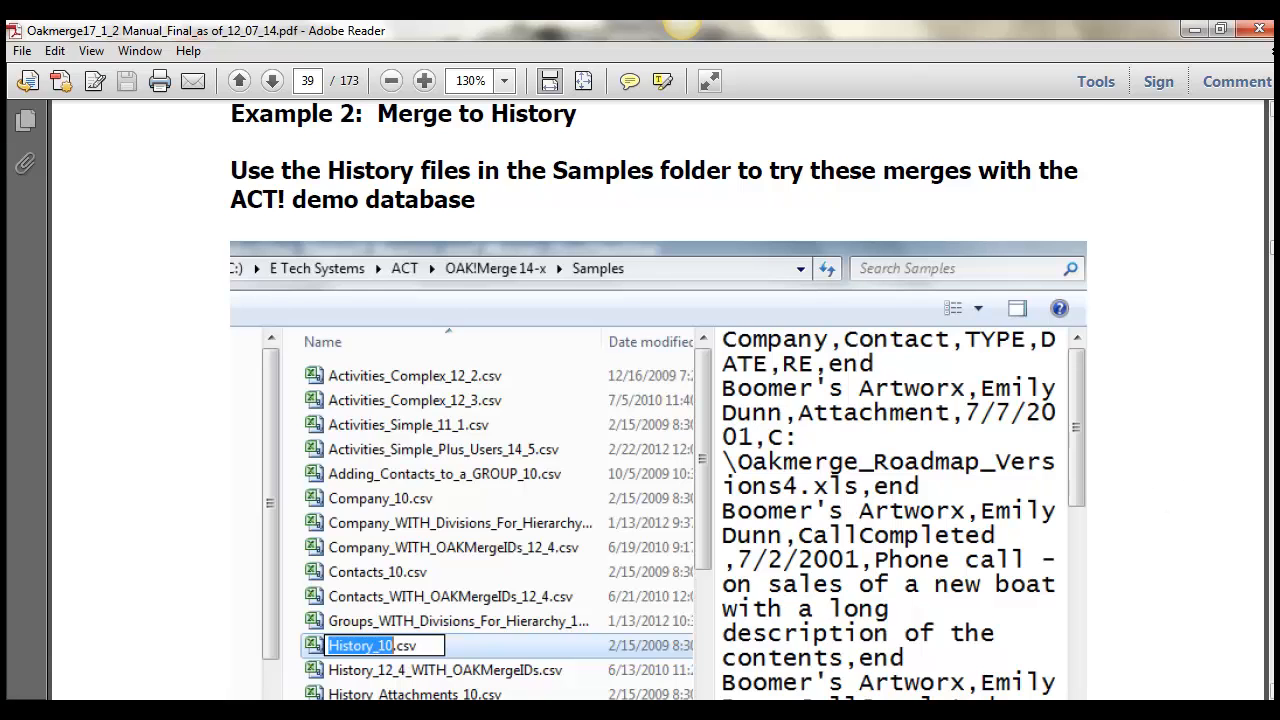
scroll(1158, 500, down, 15)
scroll(658, 400, down, 10)
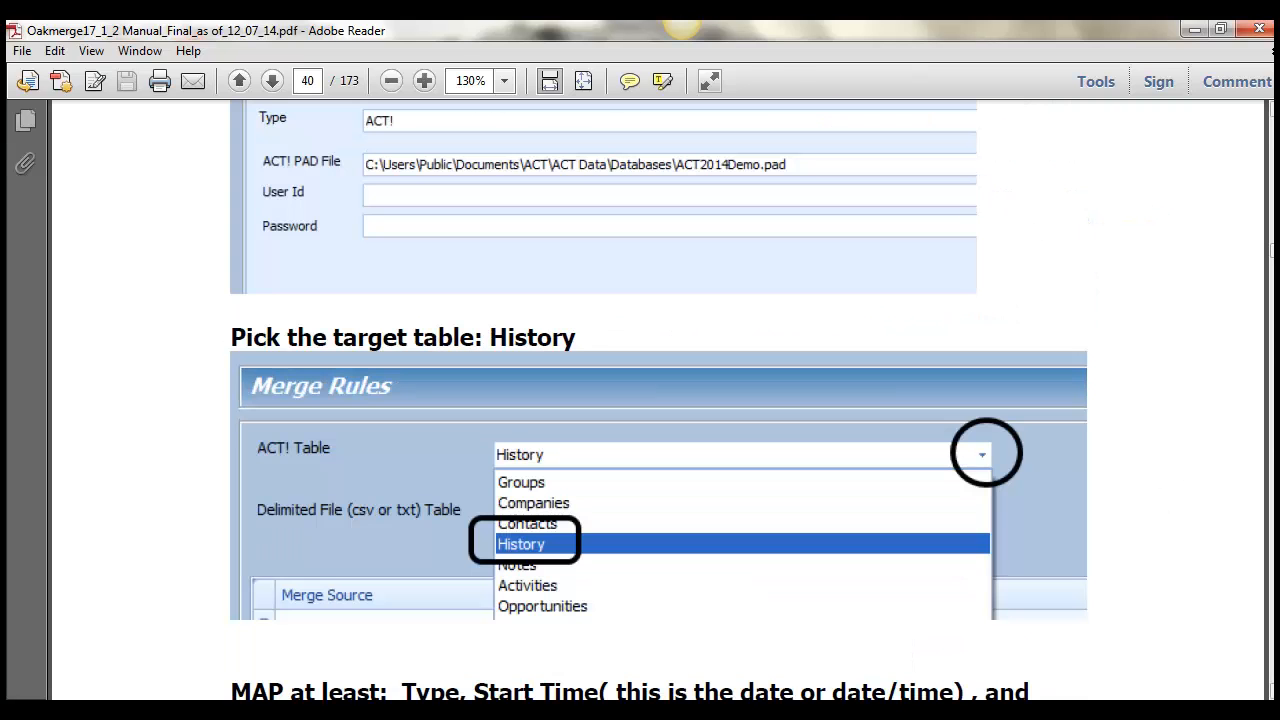
scroll(658, 400, down, 10)
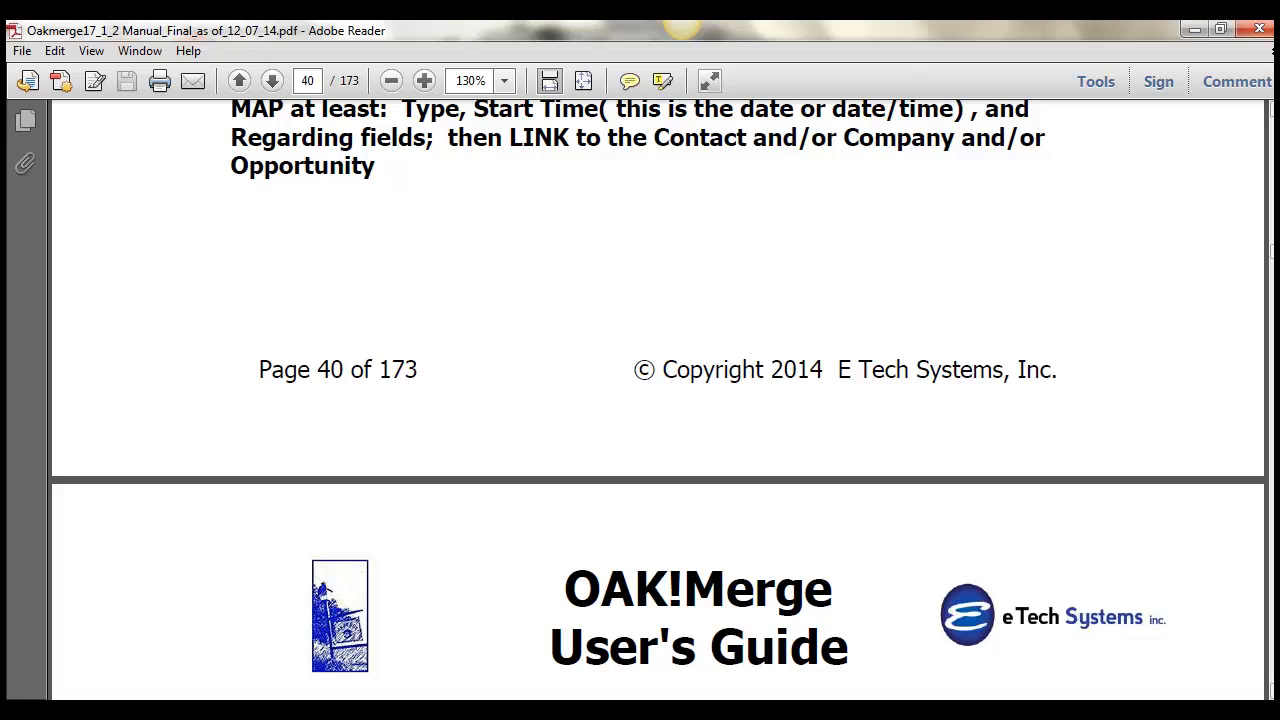
scroll(658, 400, down, 10)
scroll(658, 400, down, 10)
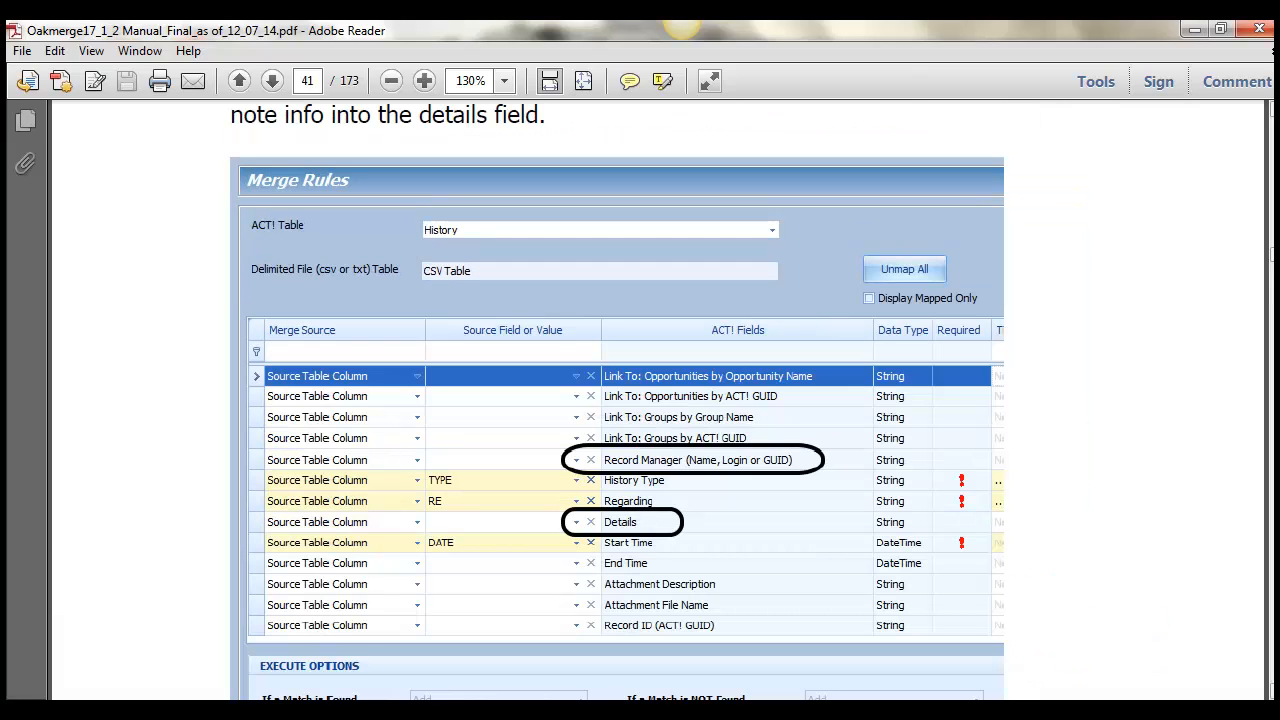
scroll(658, 400, down, 10)
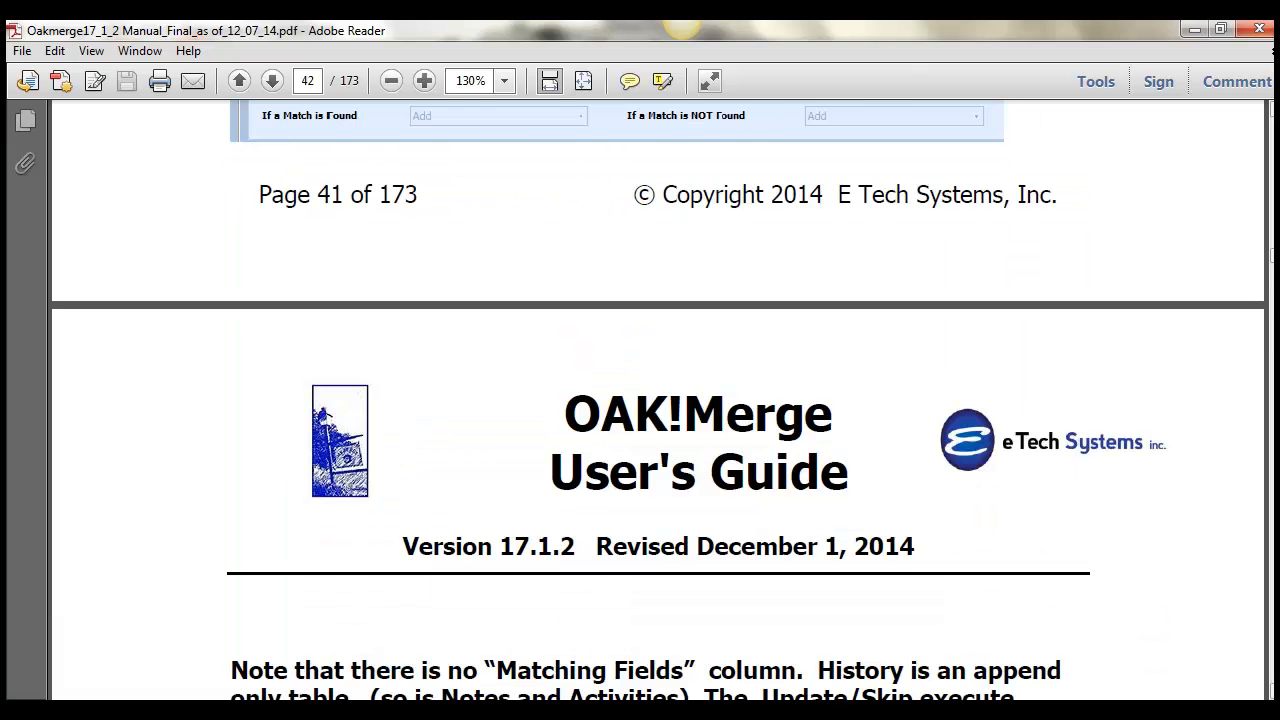
scroll(658, 400, down, 10)
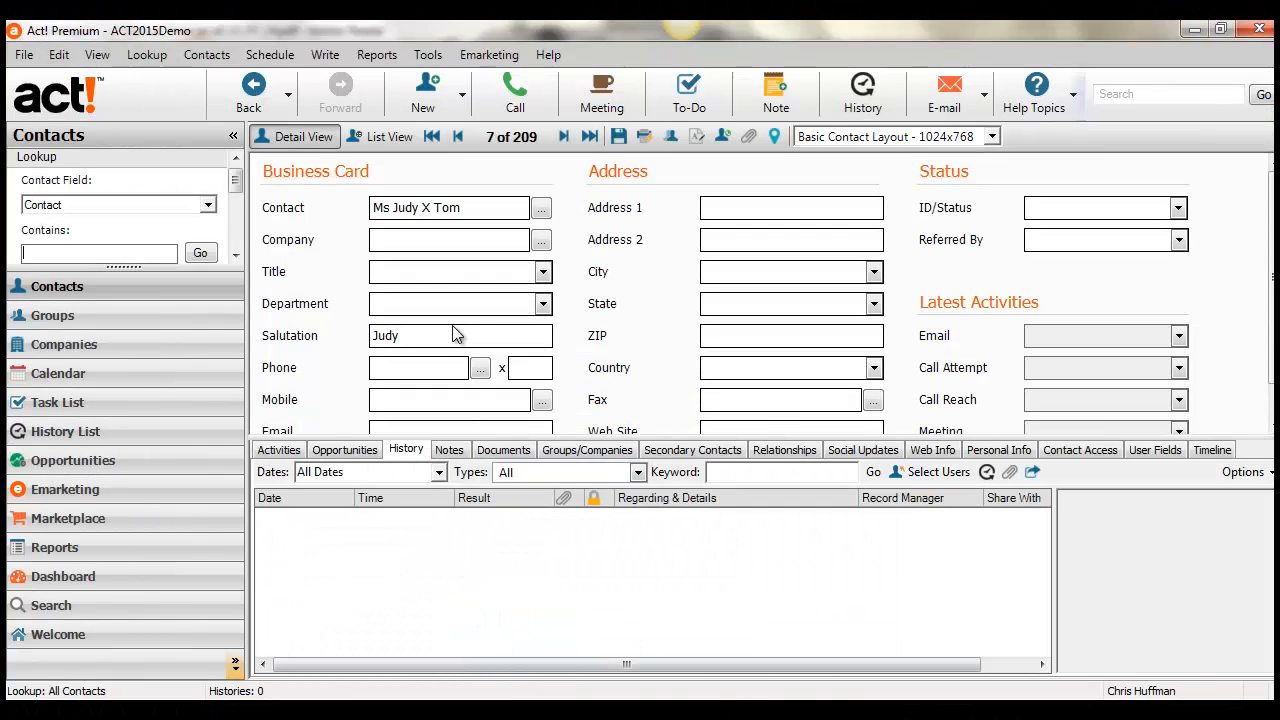
Look up the Boomer's Artworx contact by partial name and inspect the entry in the contact's history.
click(565, 136)
click(565, 136)
click(565, 136)
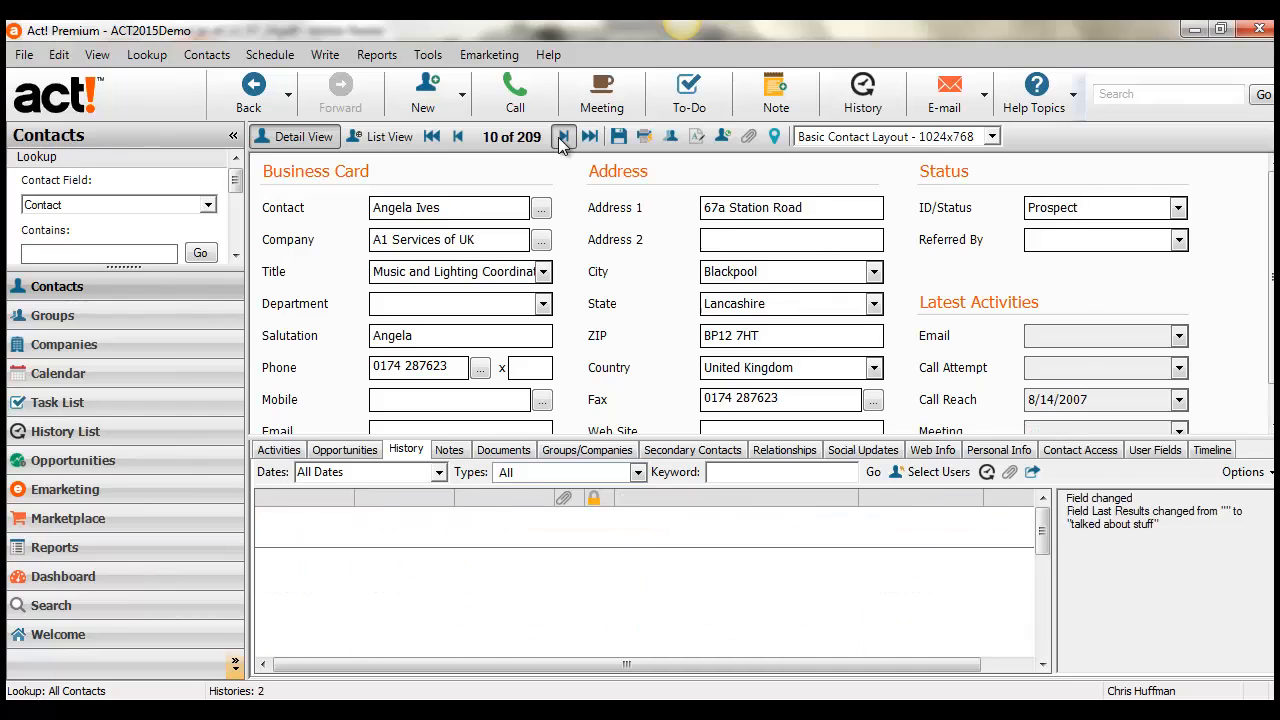
click(565, 136)
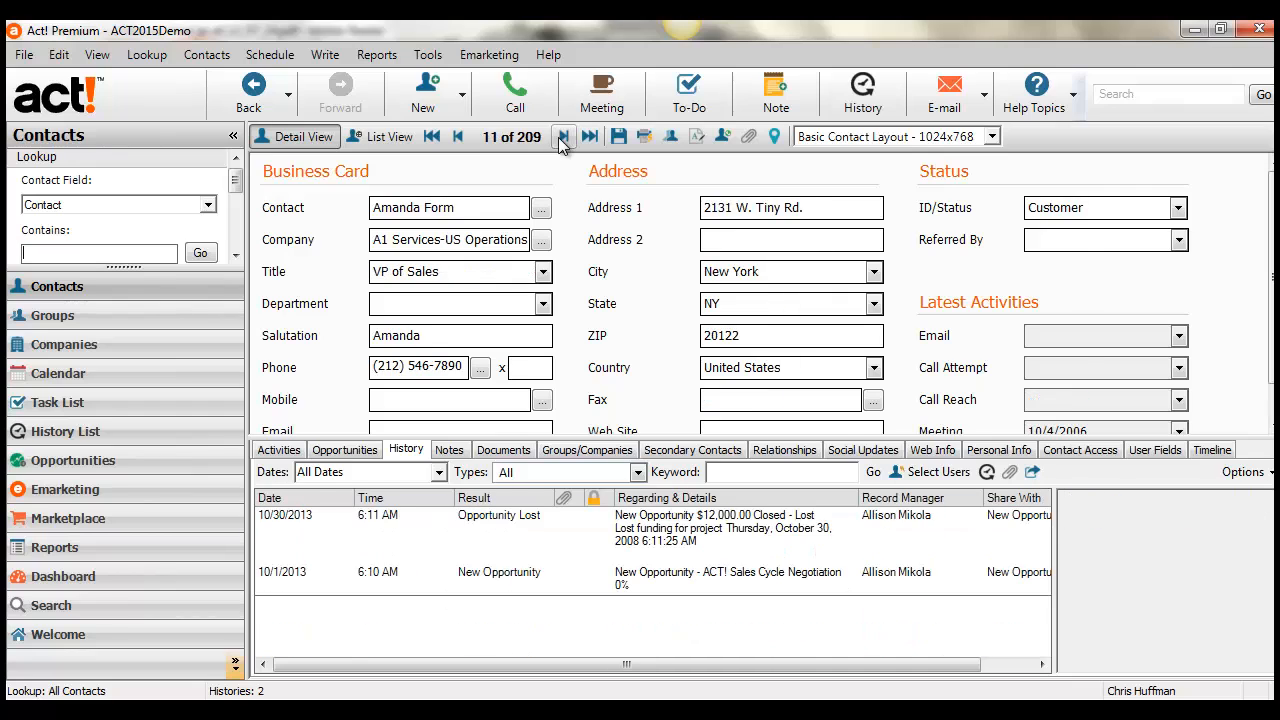
click(73, 255)
text(du)
key(Return)
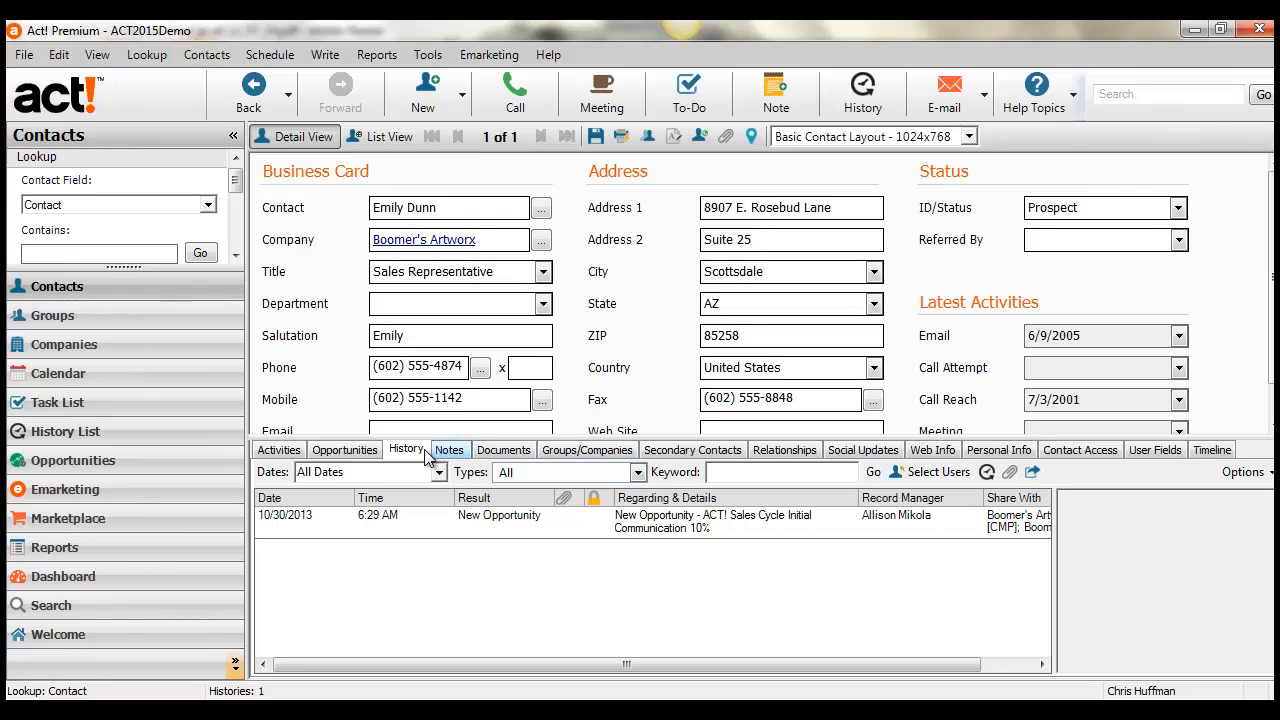
click(484, 522)
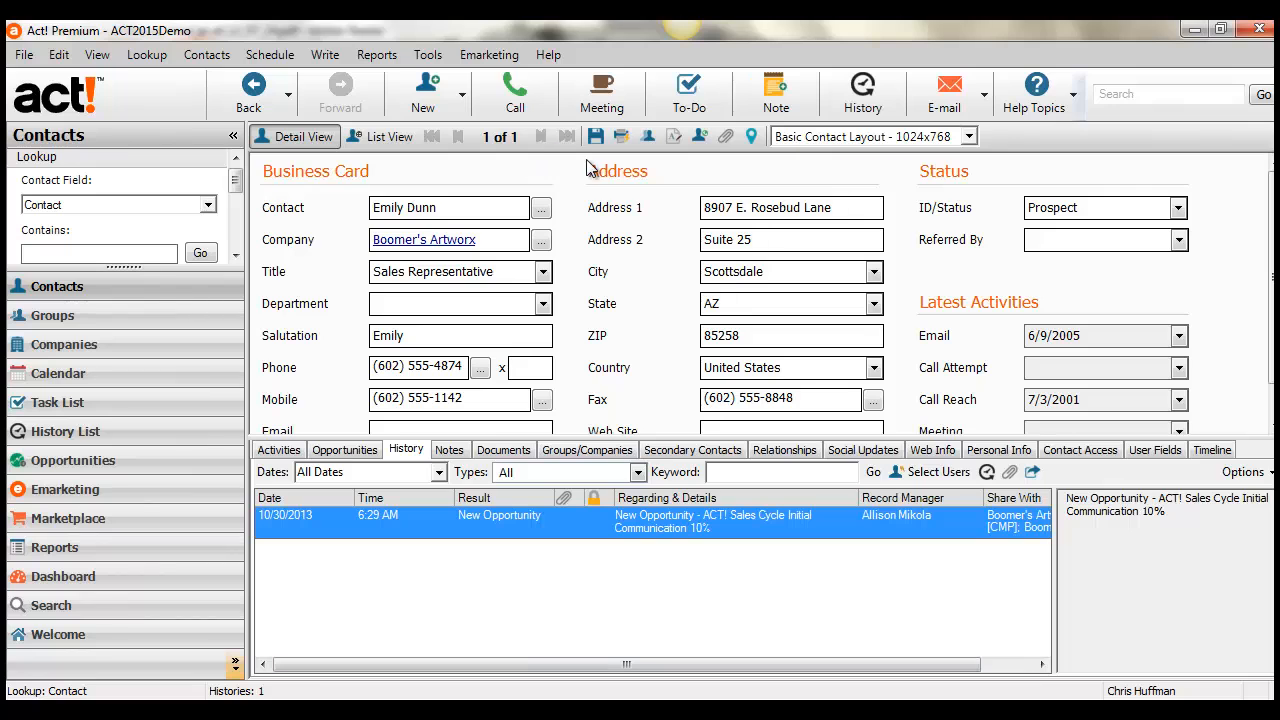
Look up all contacts in the ACT2015Demo database.
click(147, 55)
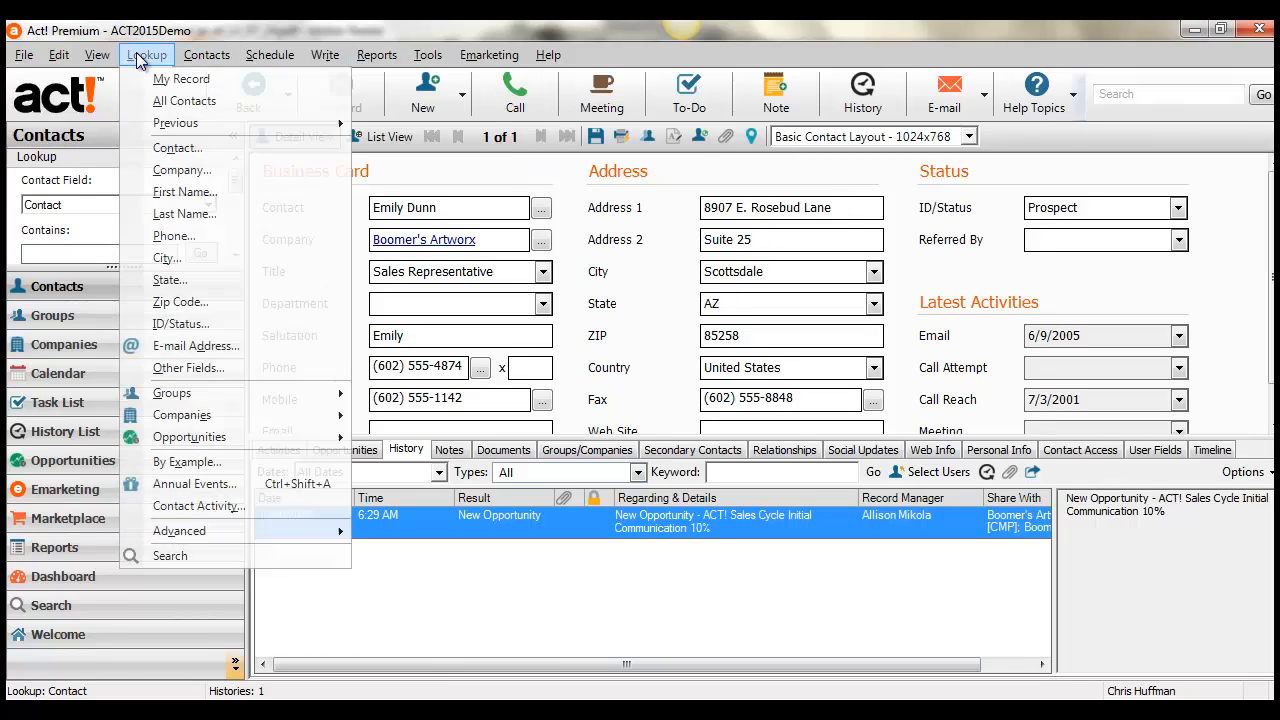
click(184, 101)
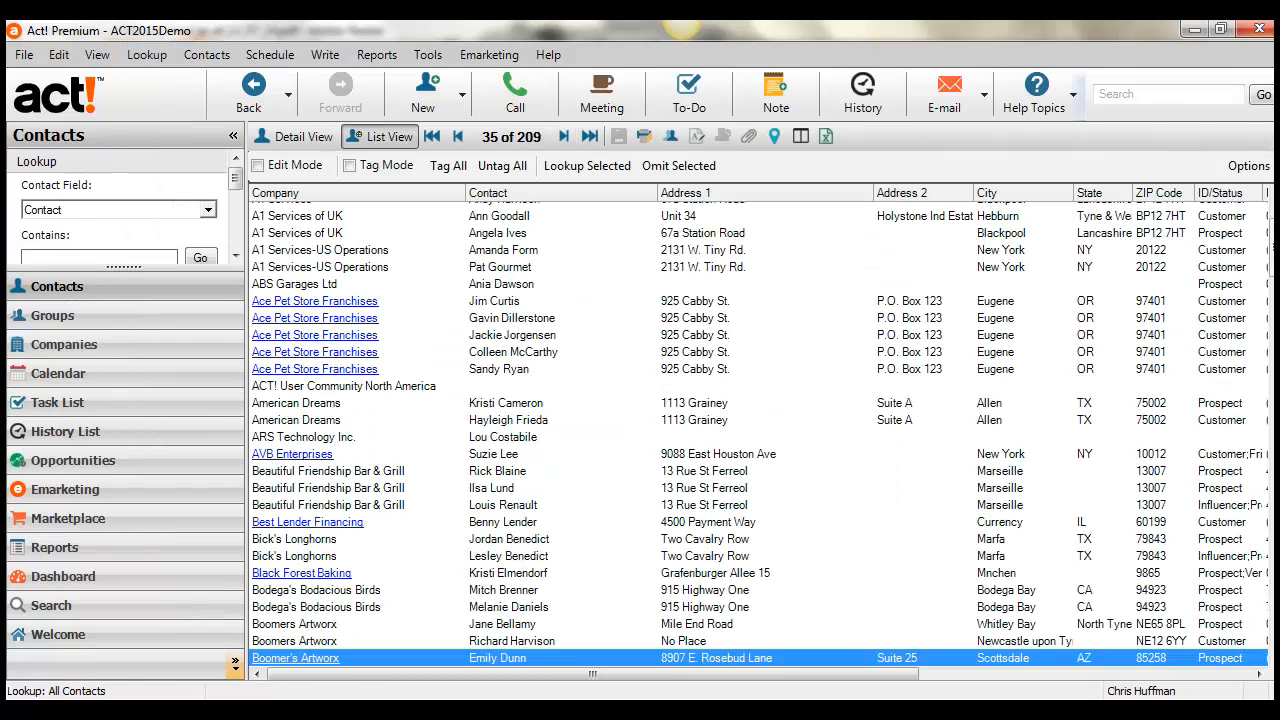
key(alt+Tab)
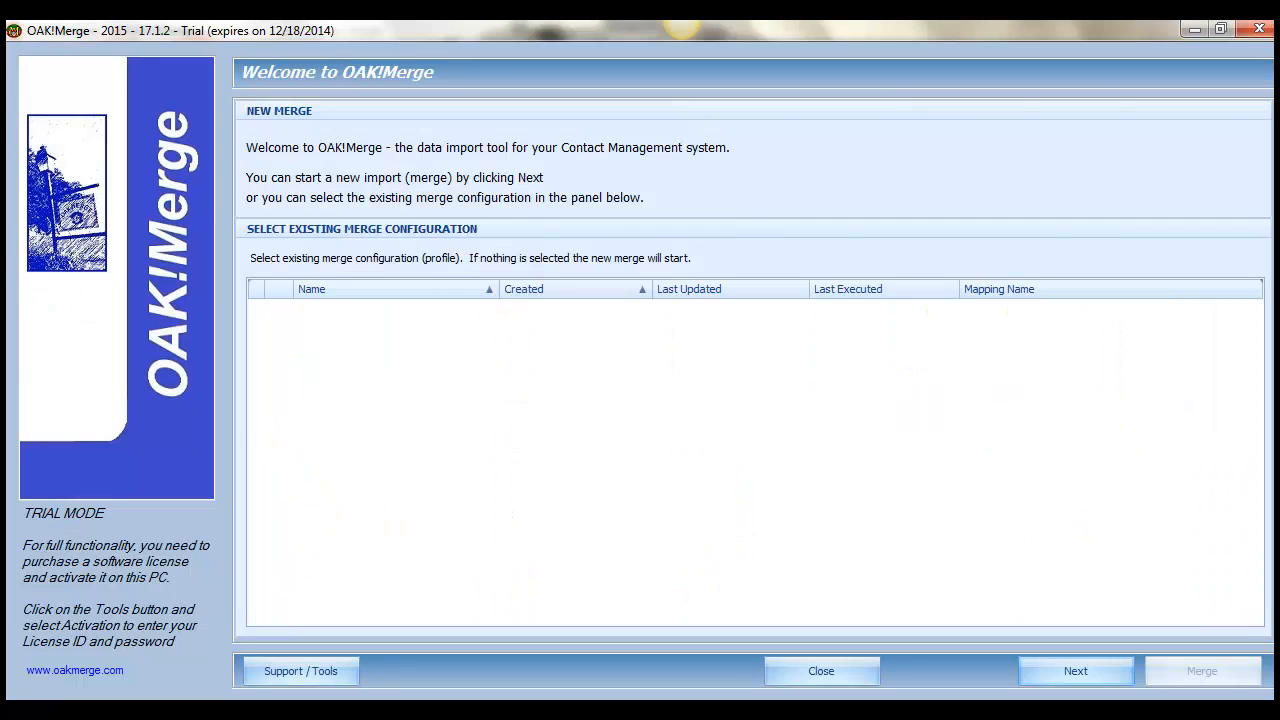
key(alt+Tab)
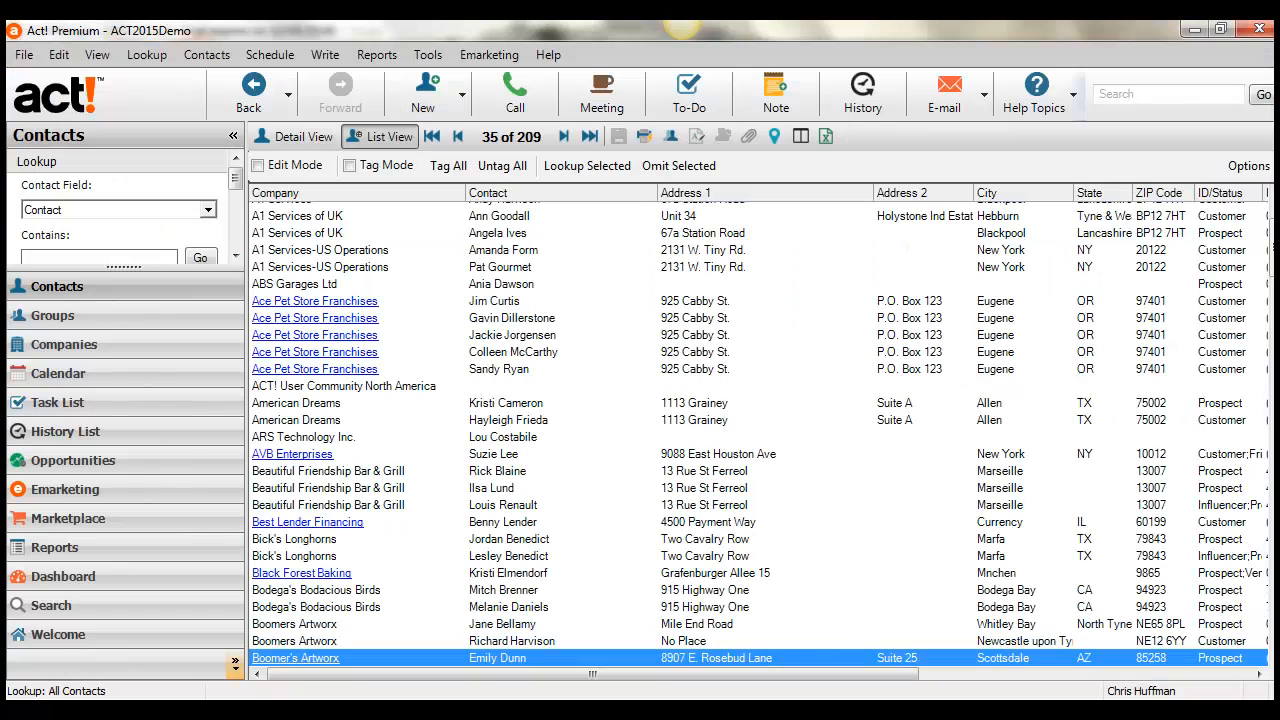
Switch to OAK!Merge and start a new merge.
mouse_move(590, 711)
click(592, 710)
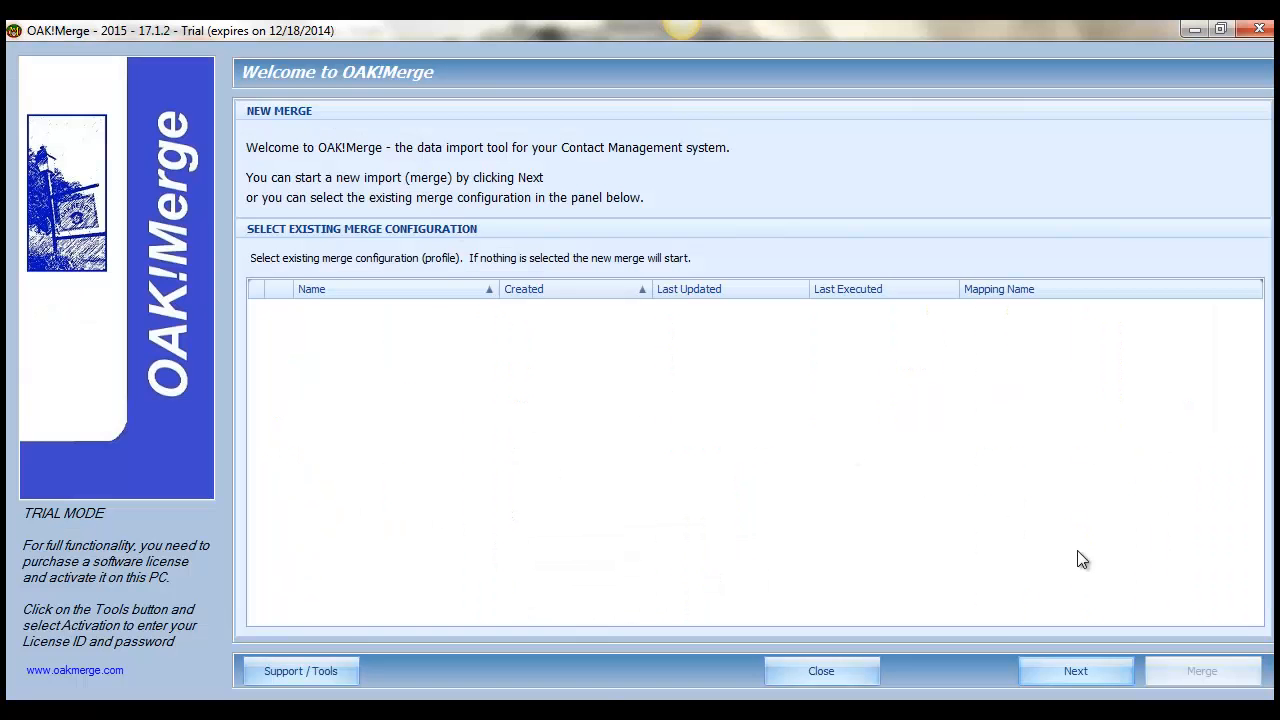
click(1086, 670)
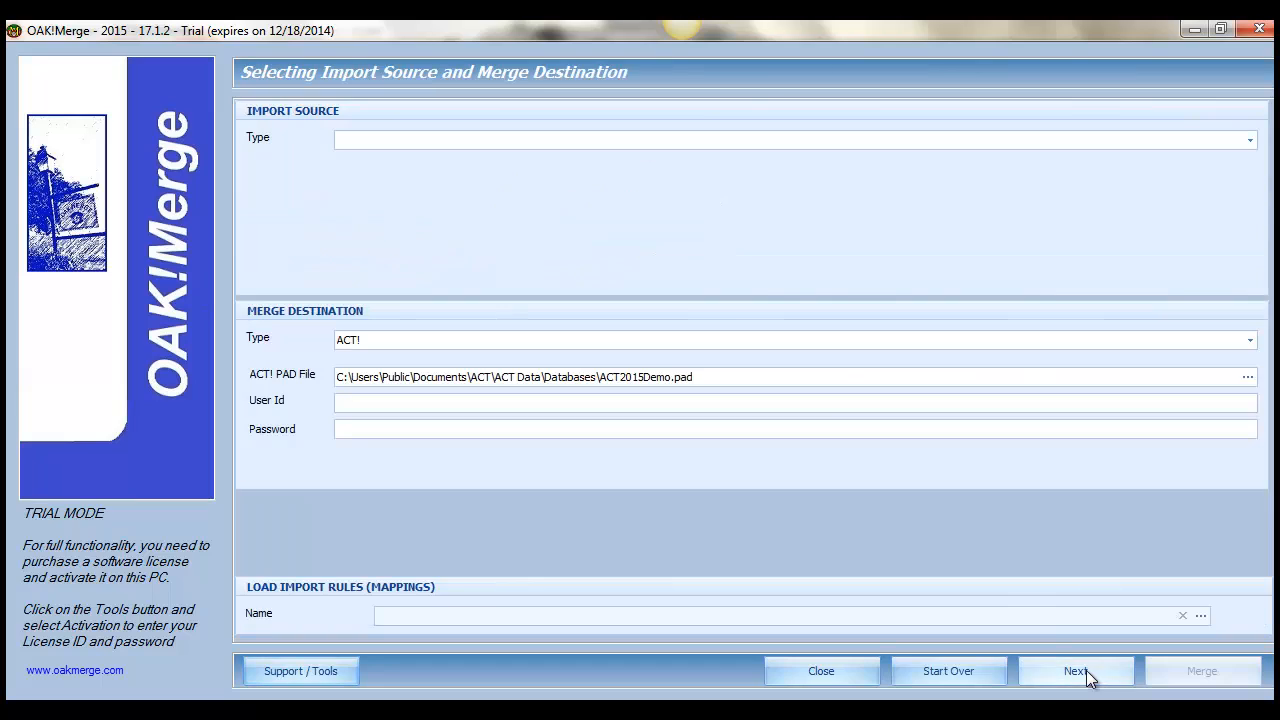
Set the import source type to Delimited File (csv or txt) and load History_10.csv from the Samples folder after reviewing its contents.
click(437, 141)
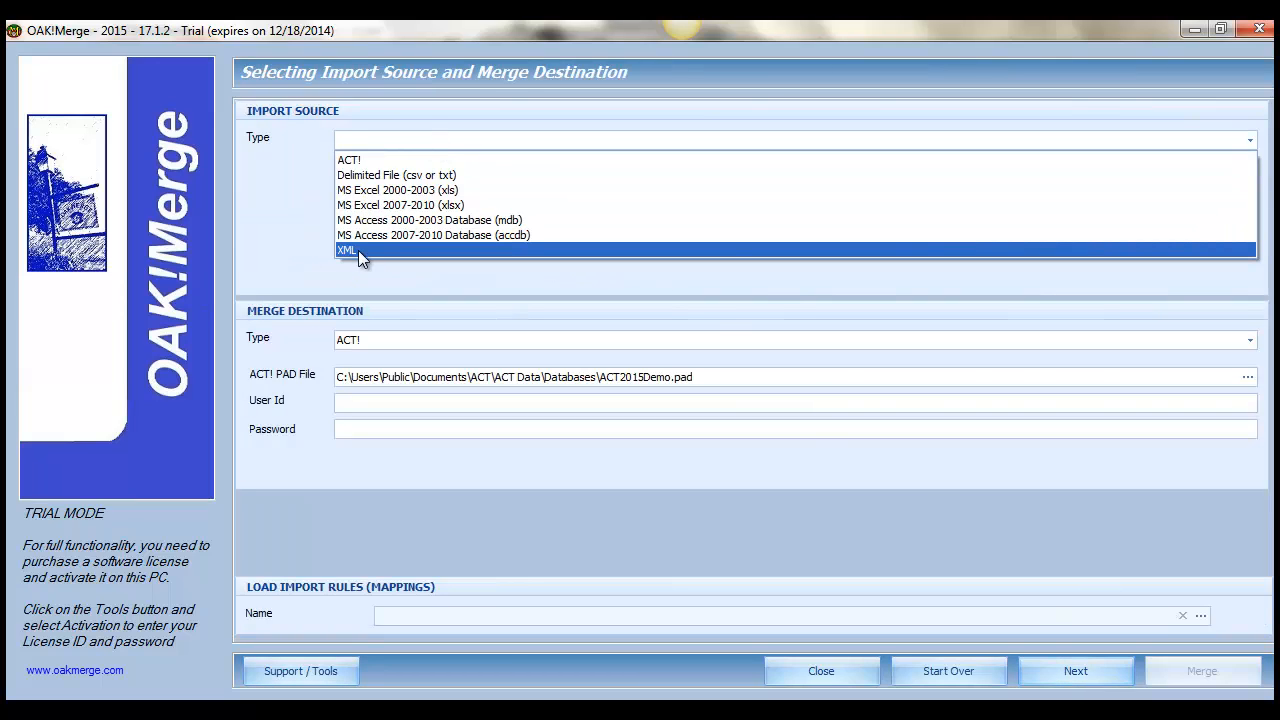
click(386, 177)
click(386, 177)
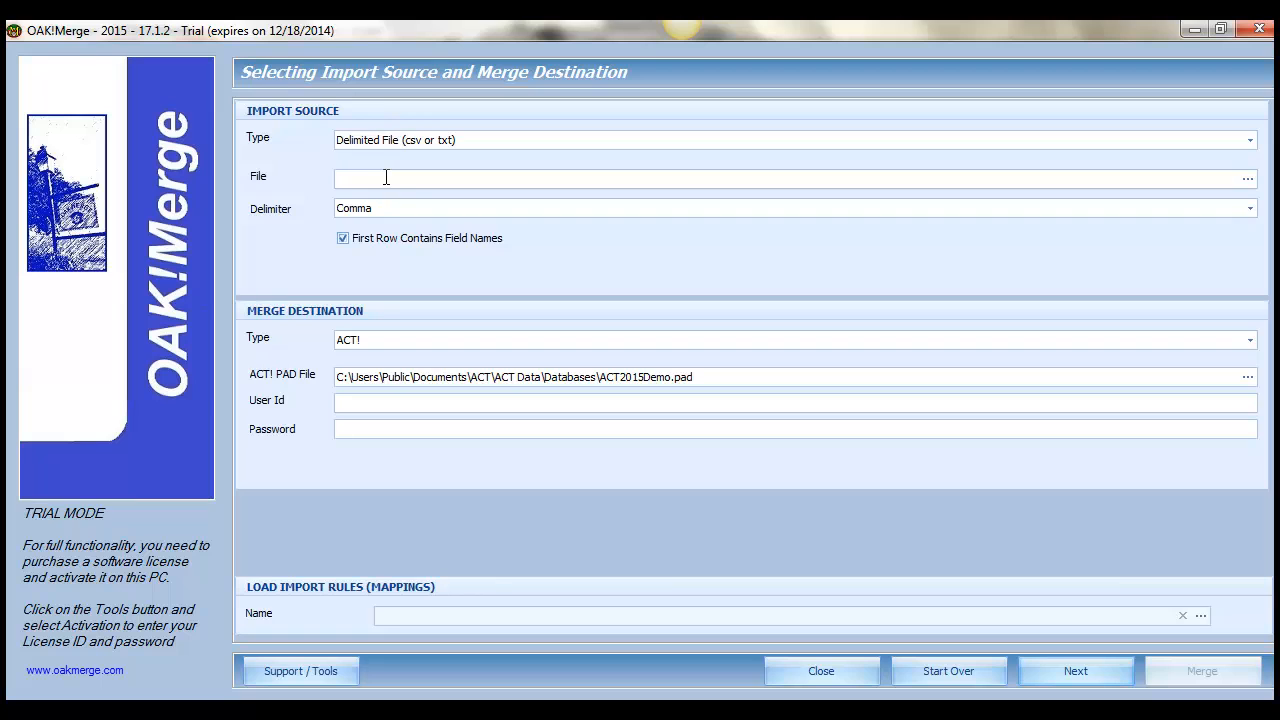
double_click(373, 181)
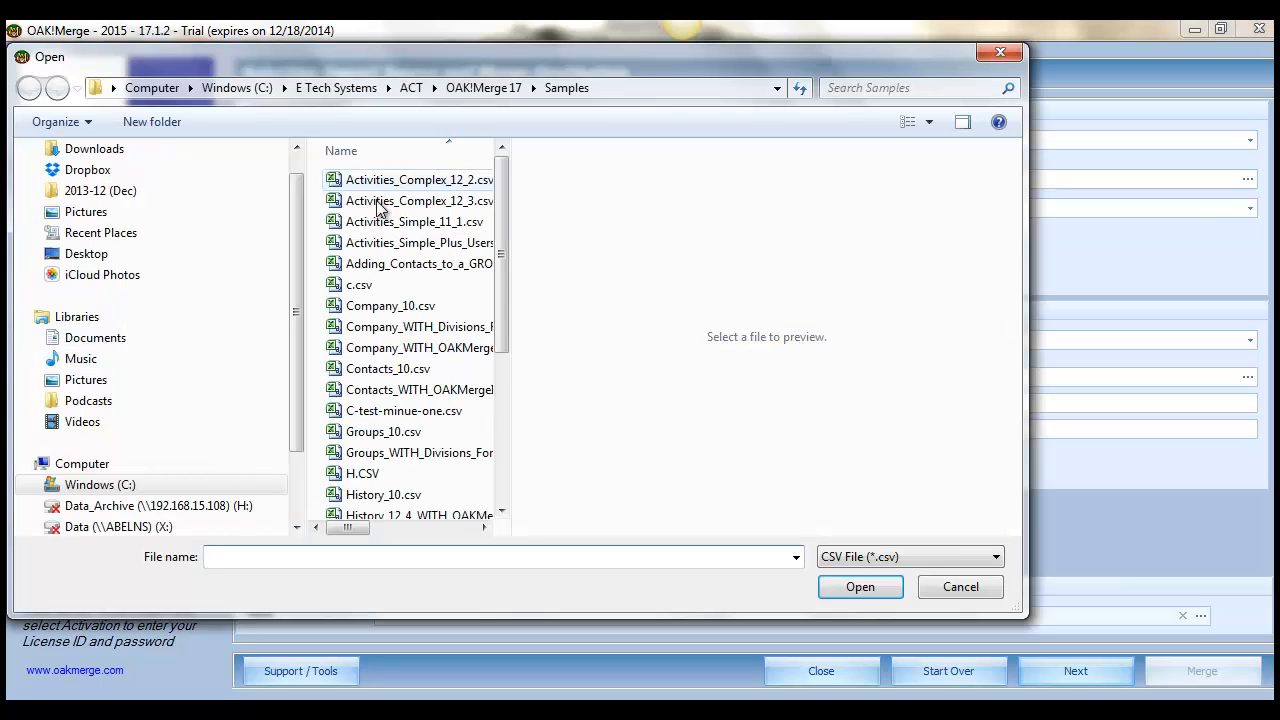
click(383, 495)
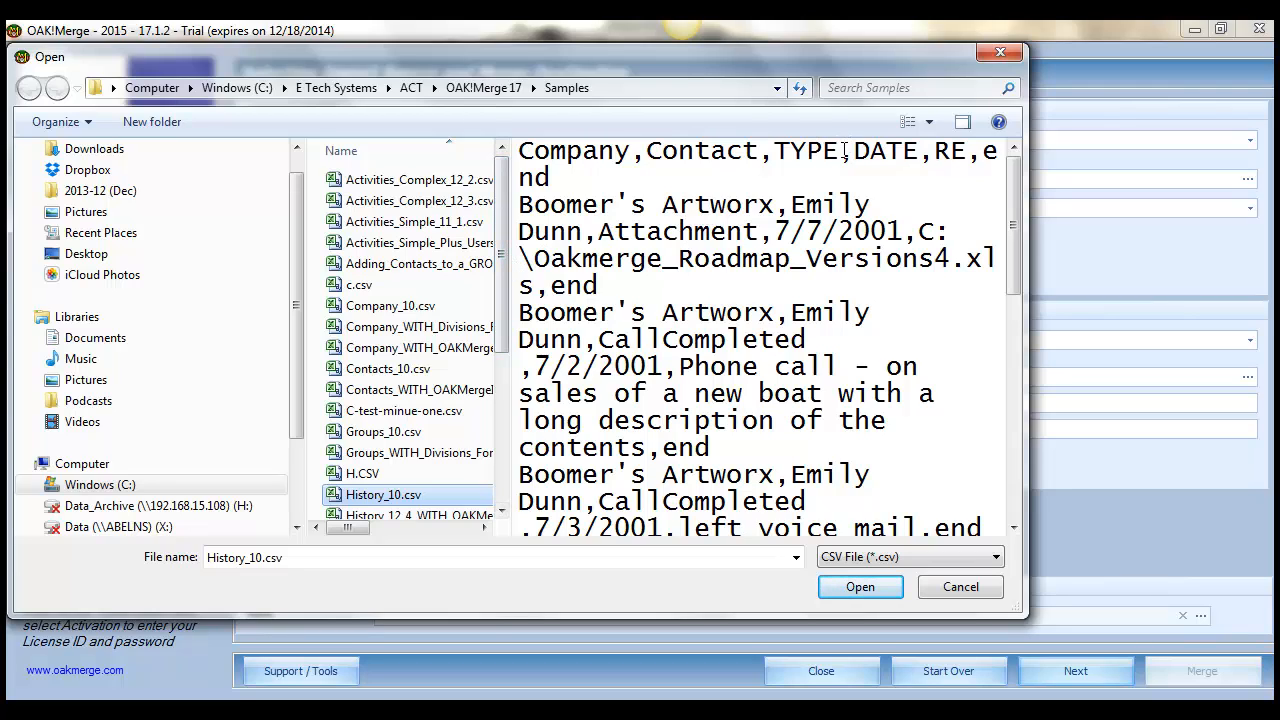
click(791, 204)
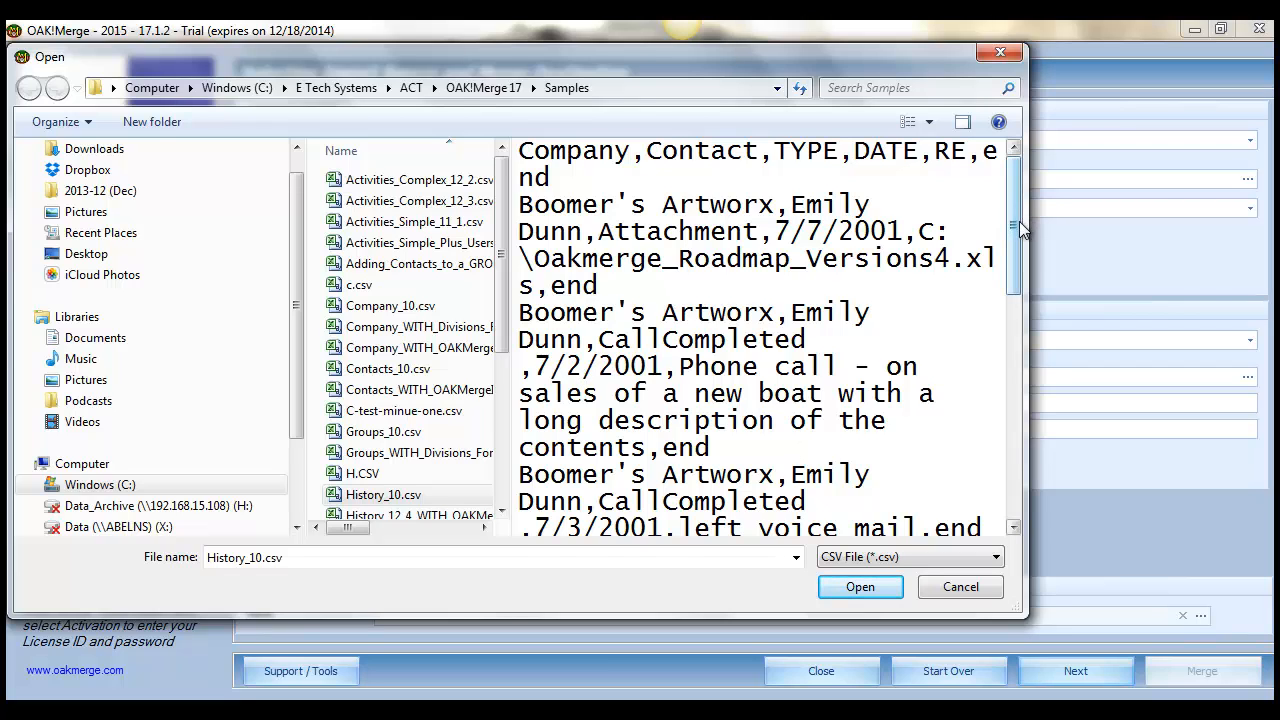
drag(1018, 234, 1013, 469)
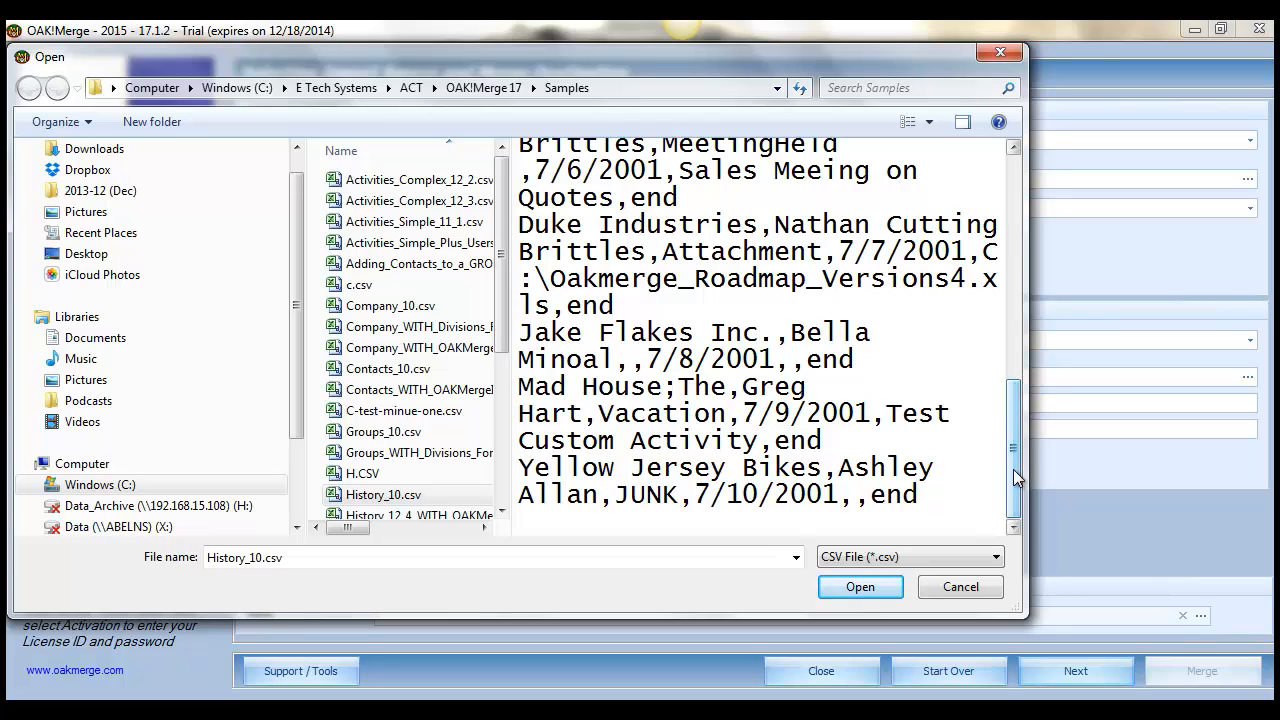
click(857, 588)
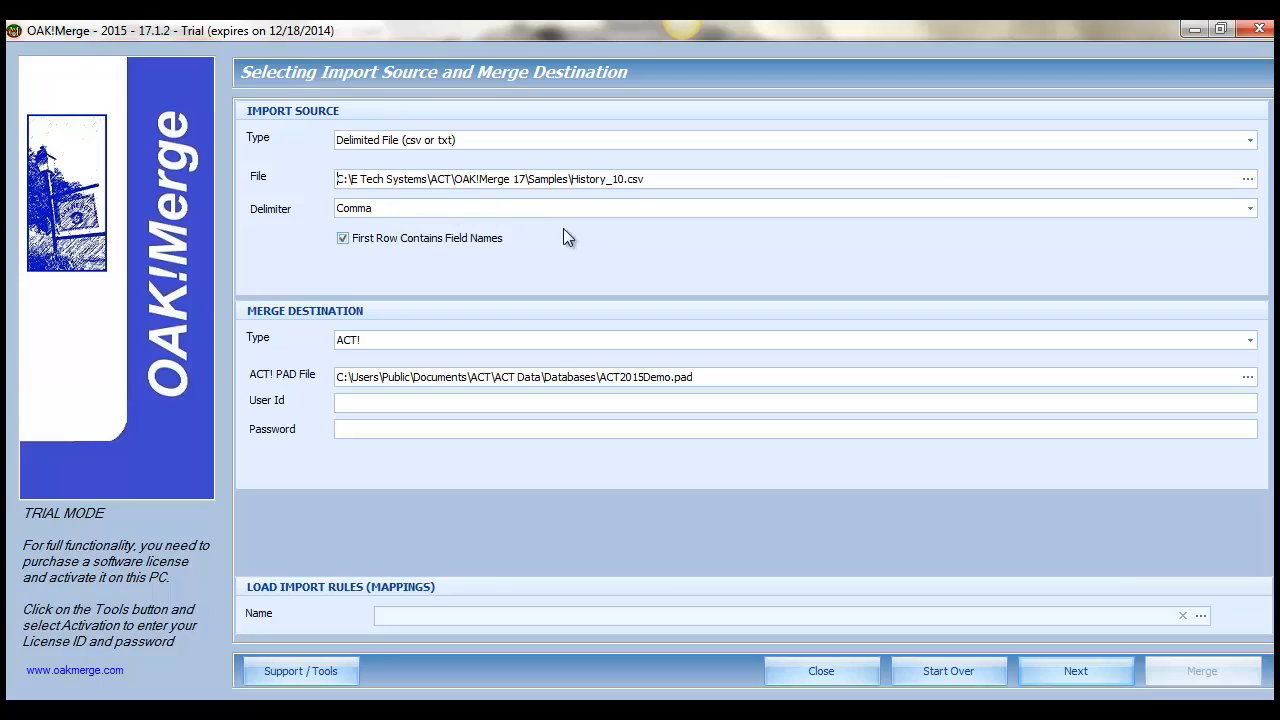
Accept History_10.csv and ACT2015Demo.pad as source and destination, and choose History as the ACT! target table.
drag(646, 180, 492, 180)
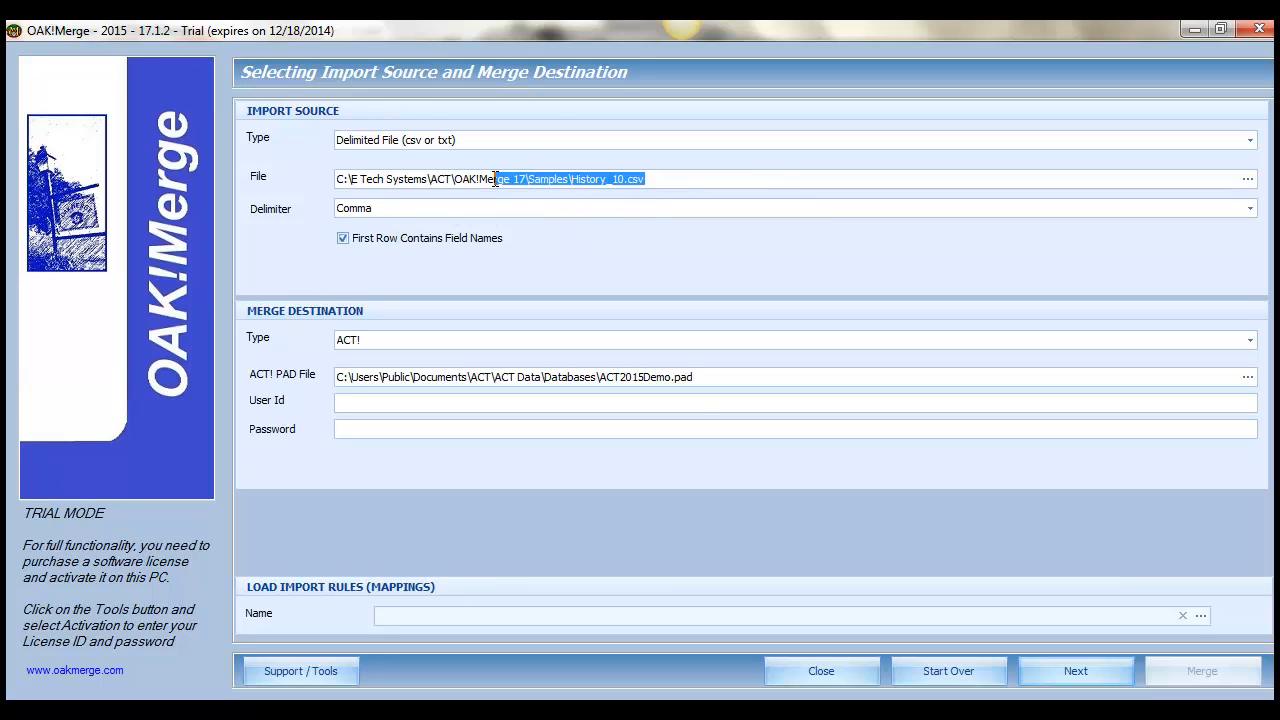
drag(694, 376, 541, 398)
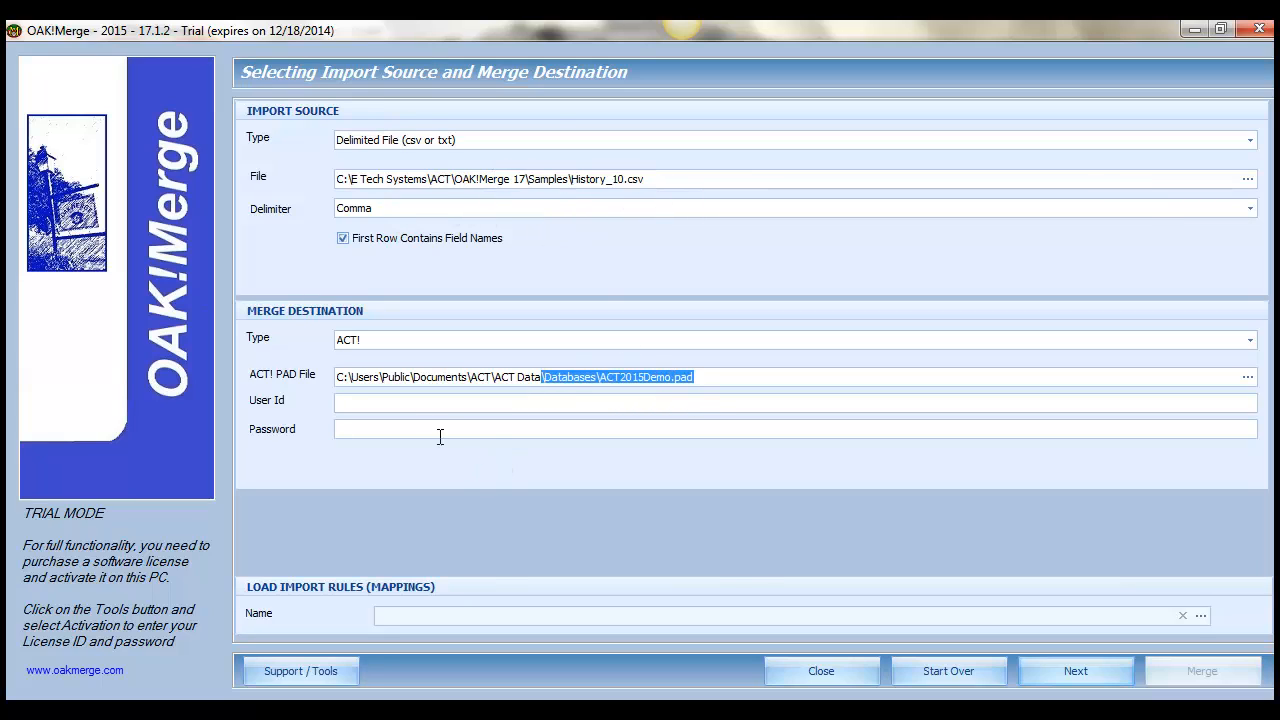
click(1126, 674)
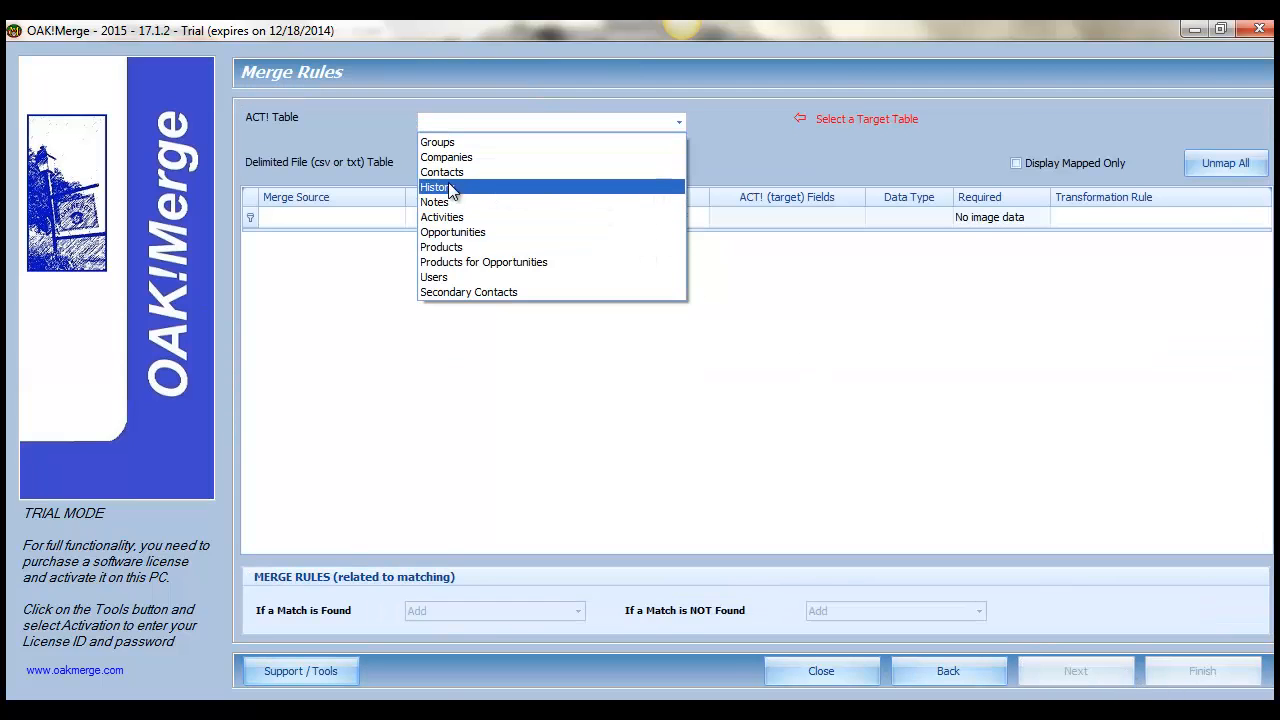
click(441, 188)
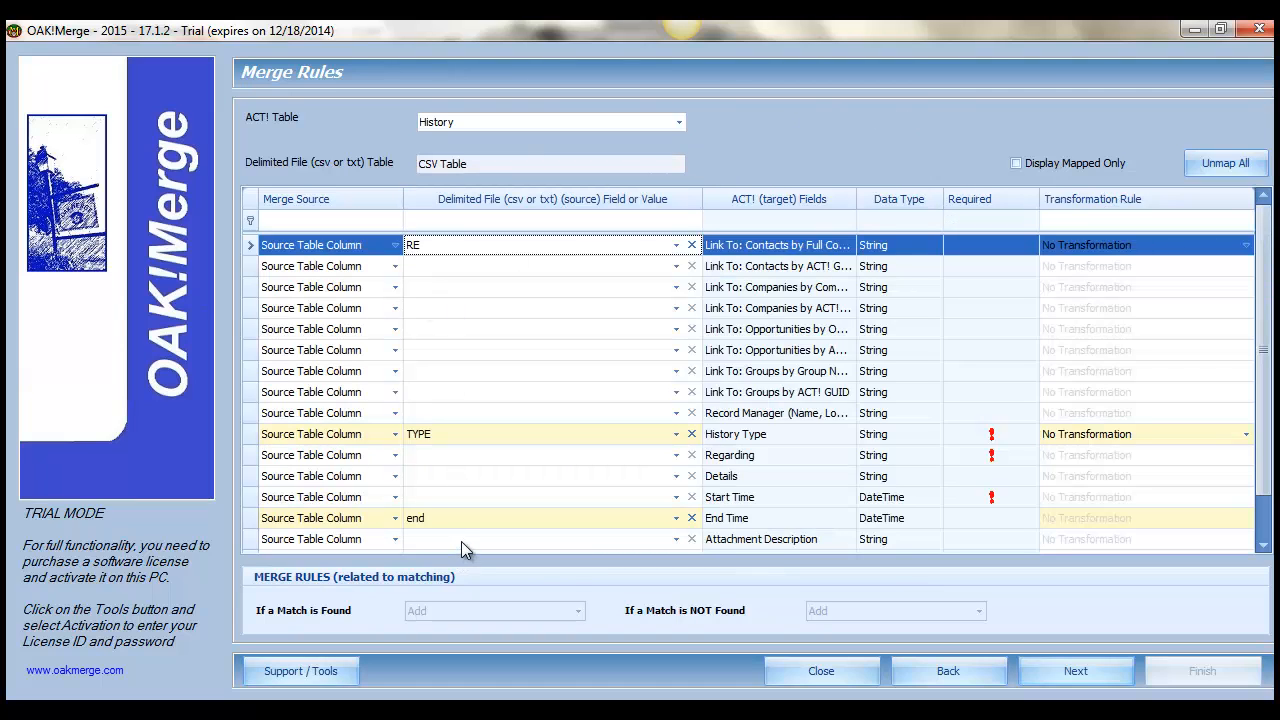
Map the Contact source field to Link To: Contacts by Full Contact Name and widen the target fields column.
click(676, 245)
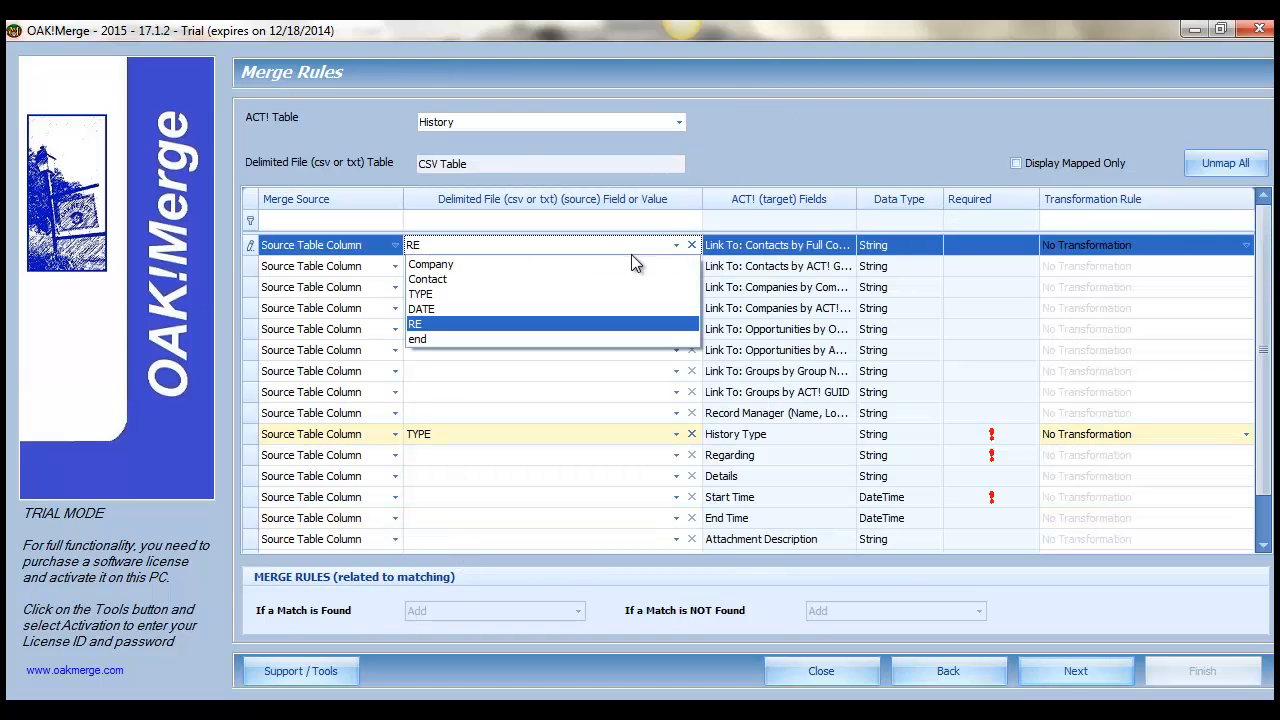
click(439, 279)
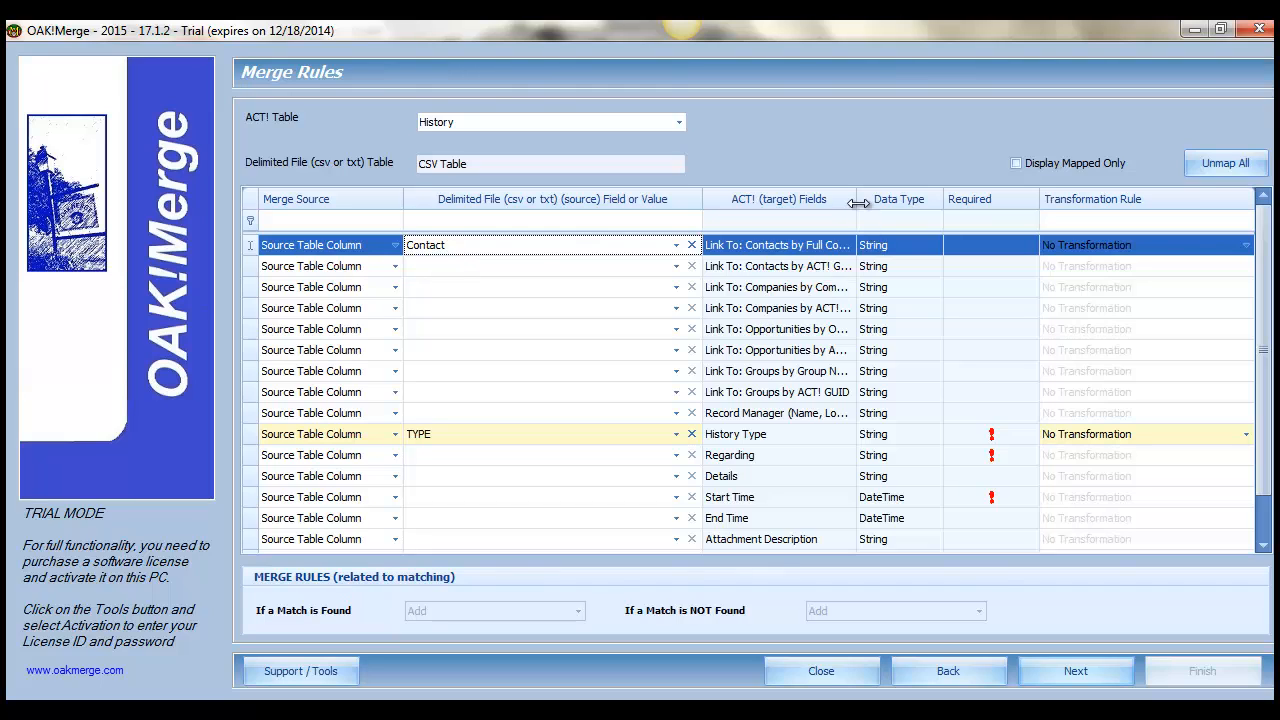
drag(856, 204, 980, 205)
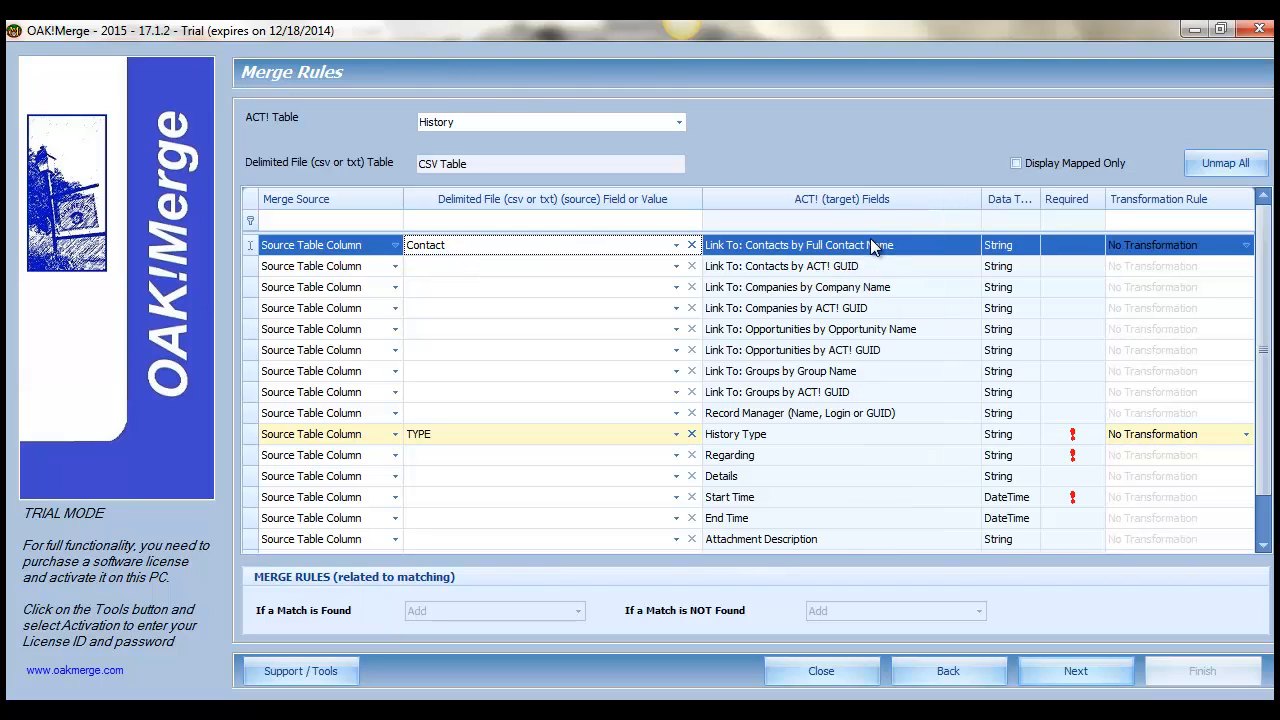
click(762, 268)
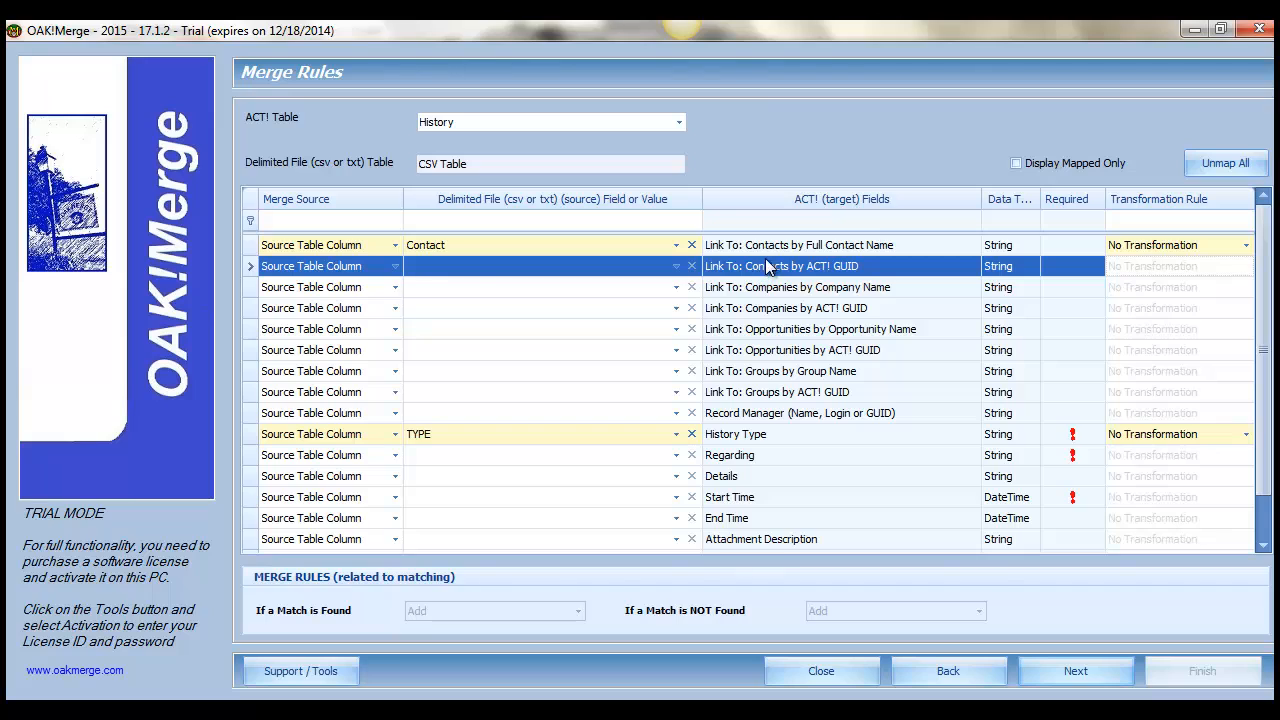
click(766, 251)
click(757, 268)
Map the RE source field to Regarding and DATE to Start Time, and display only the mapped fields.
click(676, 455)
click(416, 535)
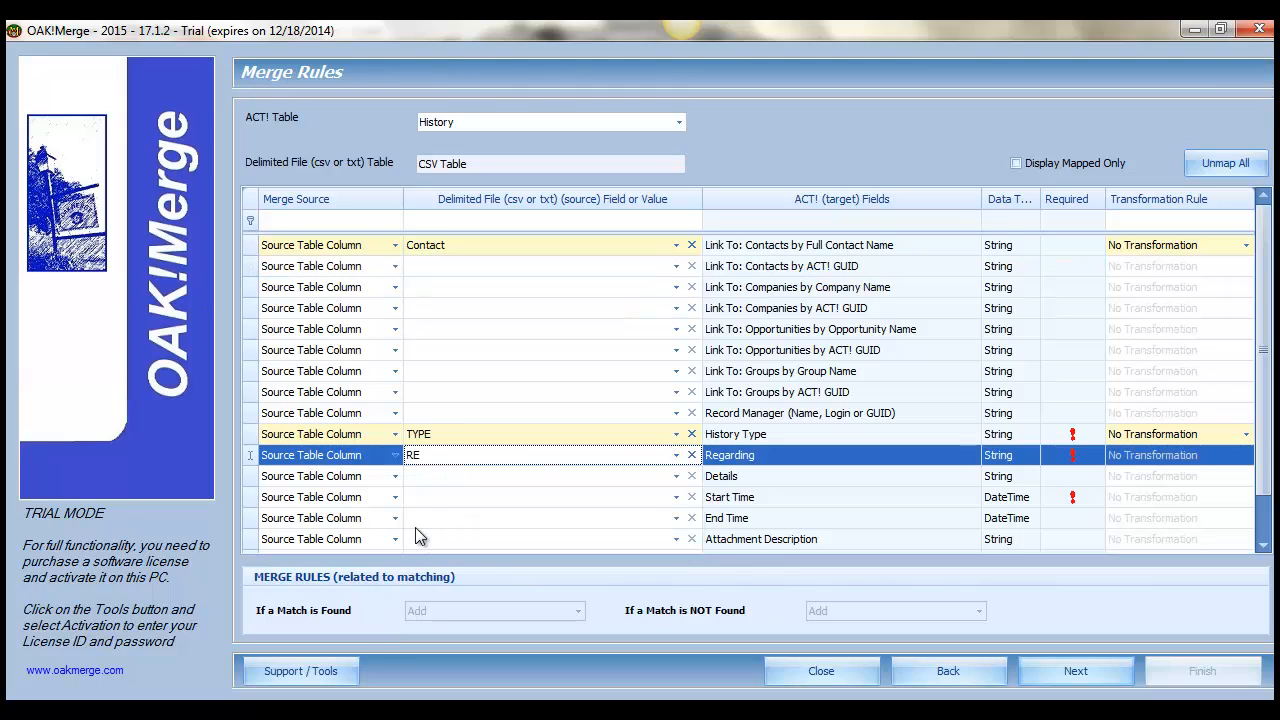
scroll(1267, 333, down, 1)
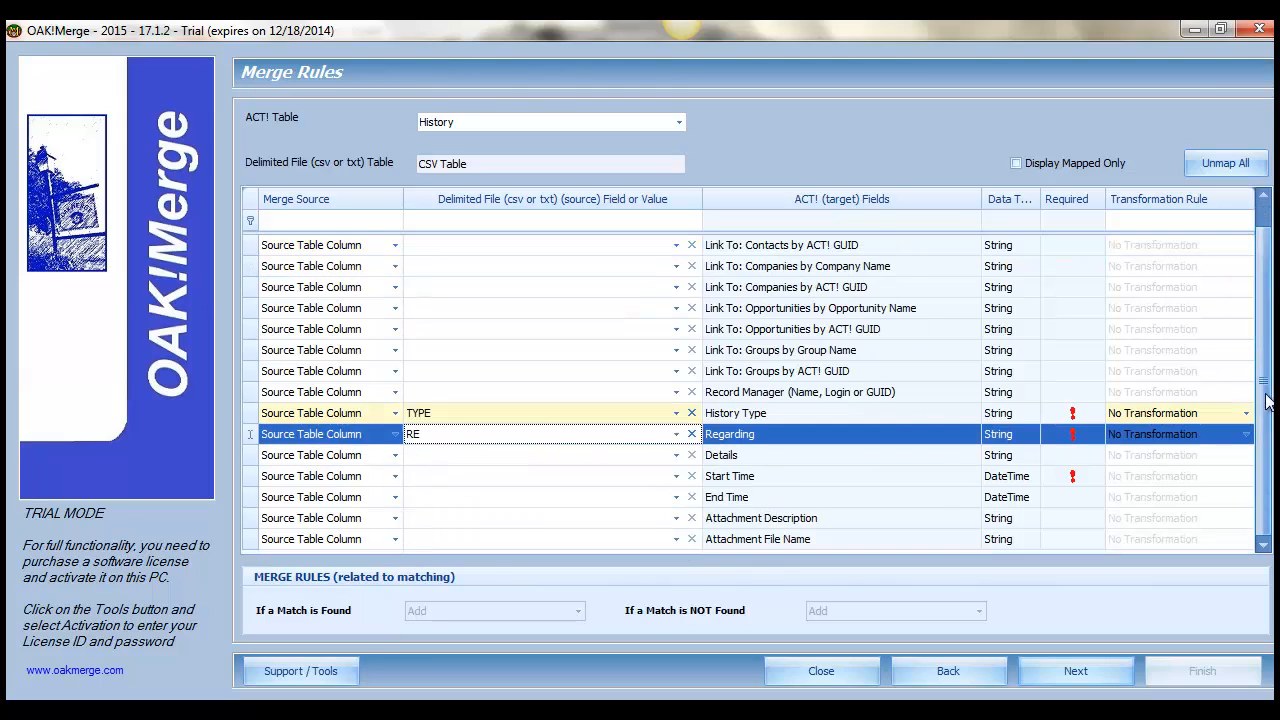
click(676, 476)
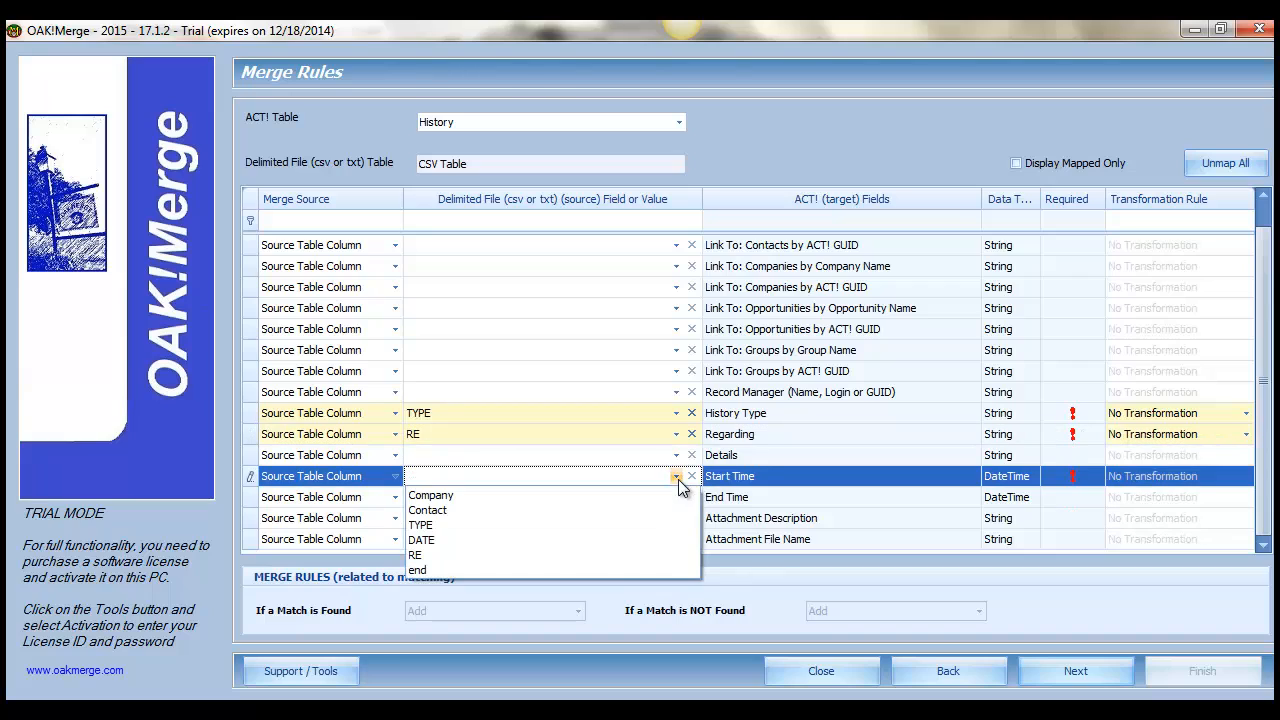
click(420, 540)
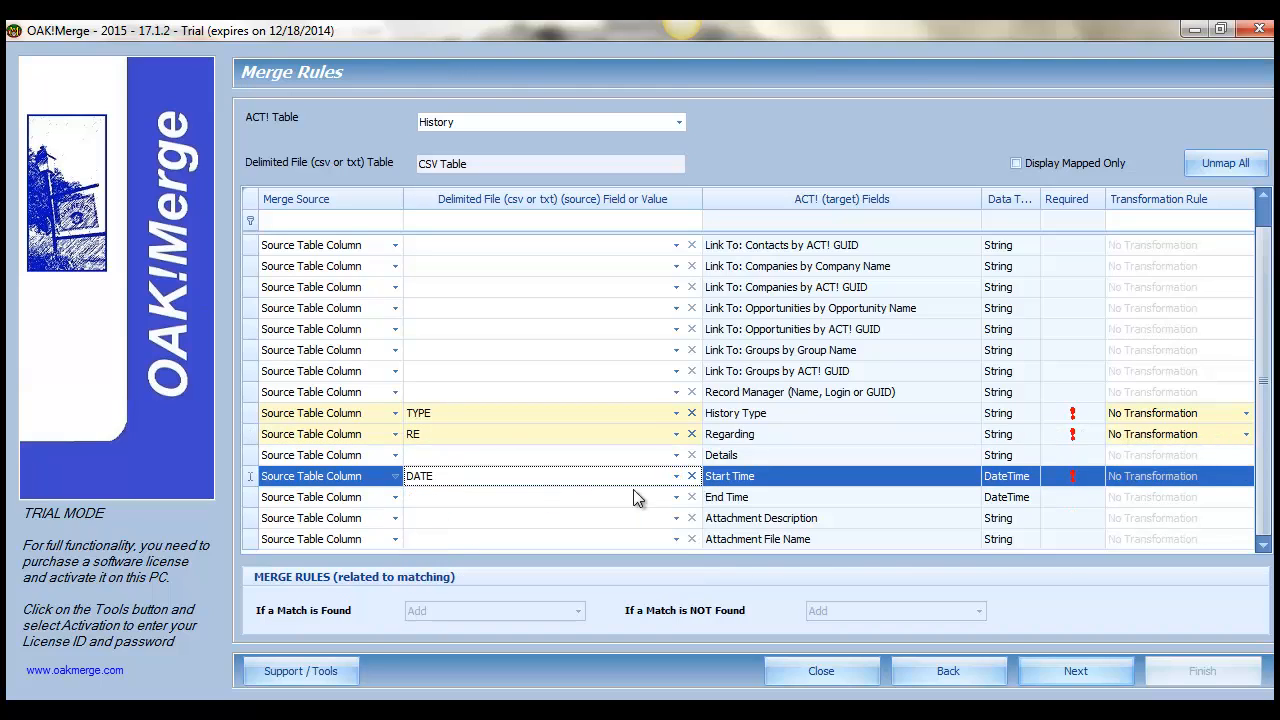
click(1016, 164)
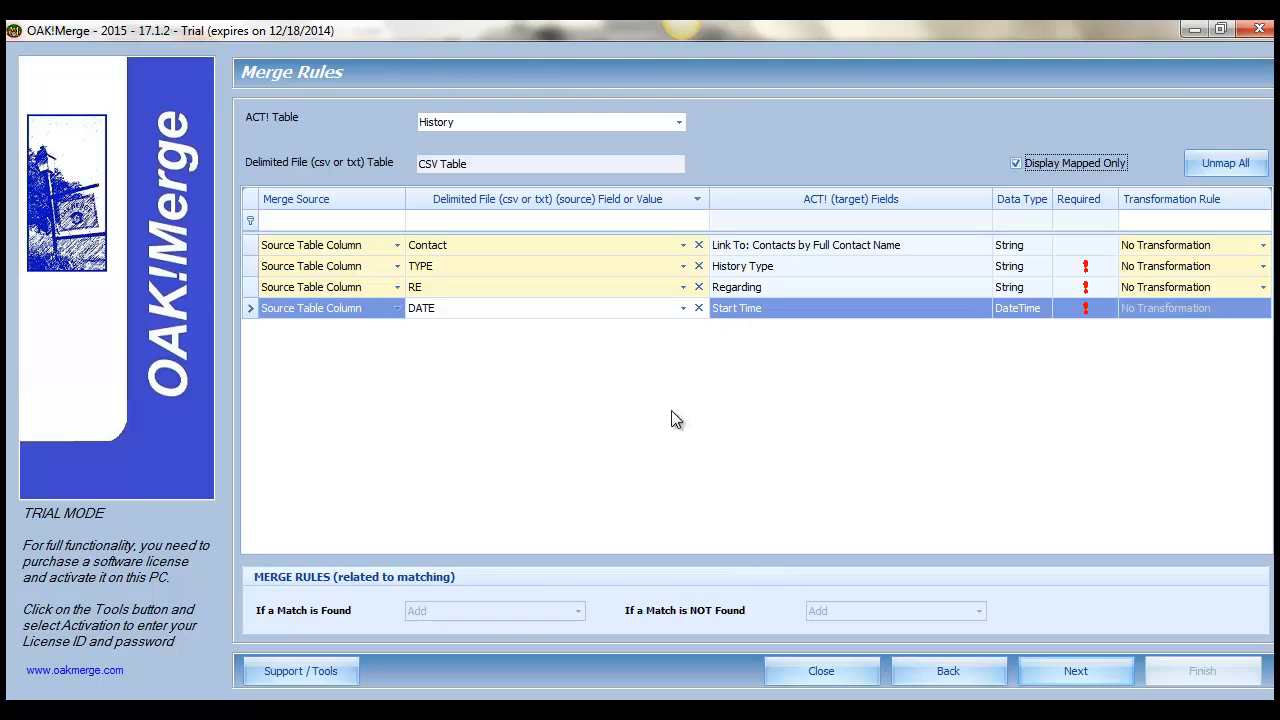
Accept the unmapped-field warnings and run the merge as Validate / Preview with Full Logging.
click(1076, 671)
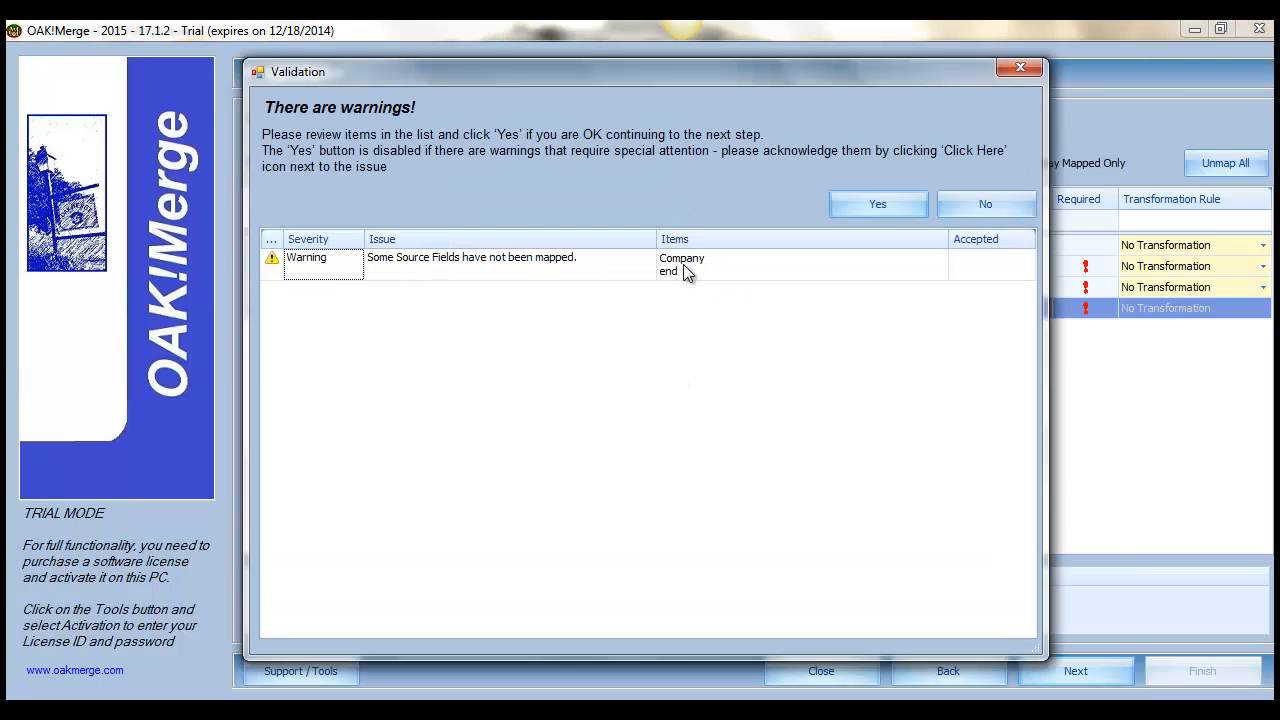
click(879, 207)
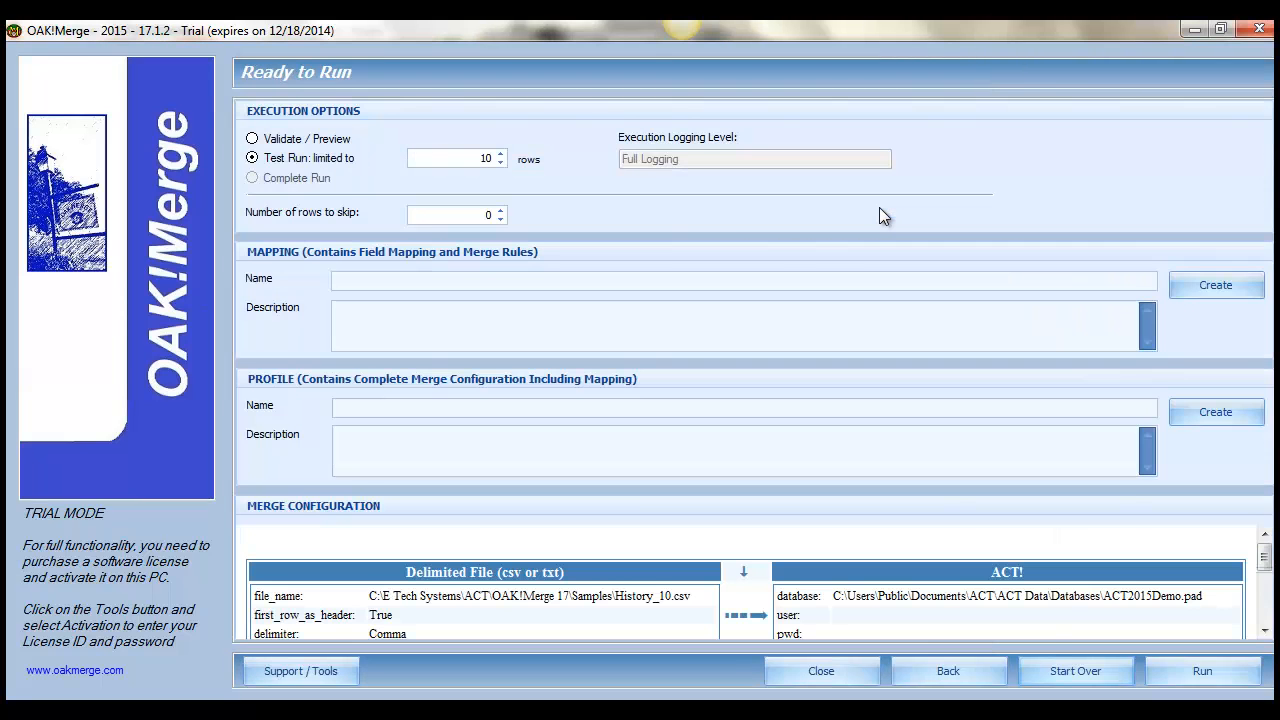
click(286, 137)
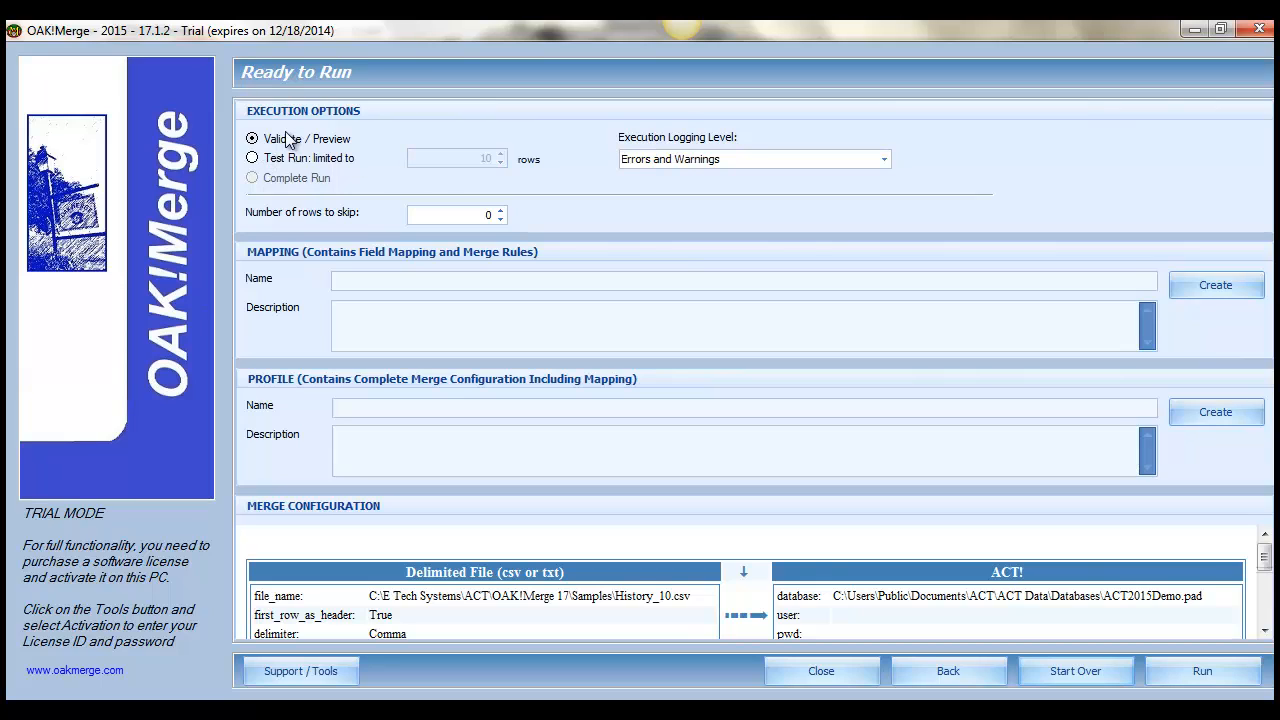
click(673, 160)
click(673, 162)
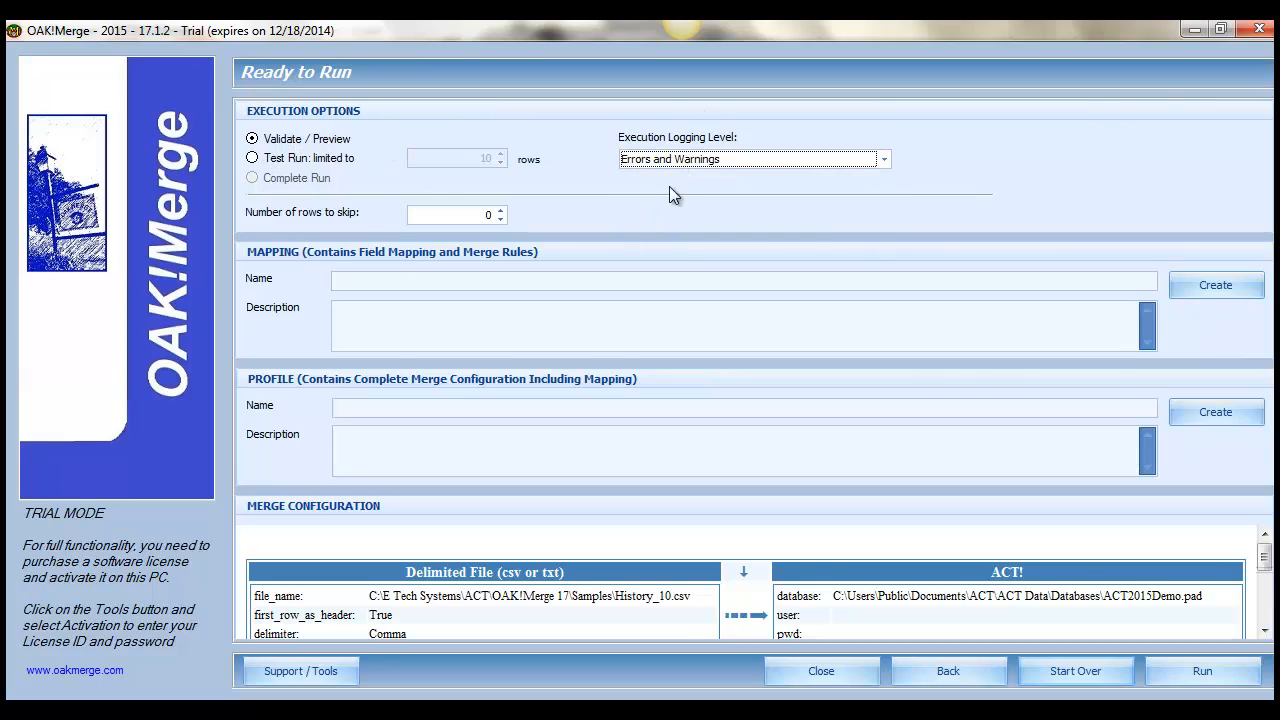
click(671, 162)
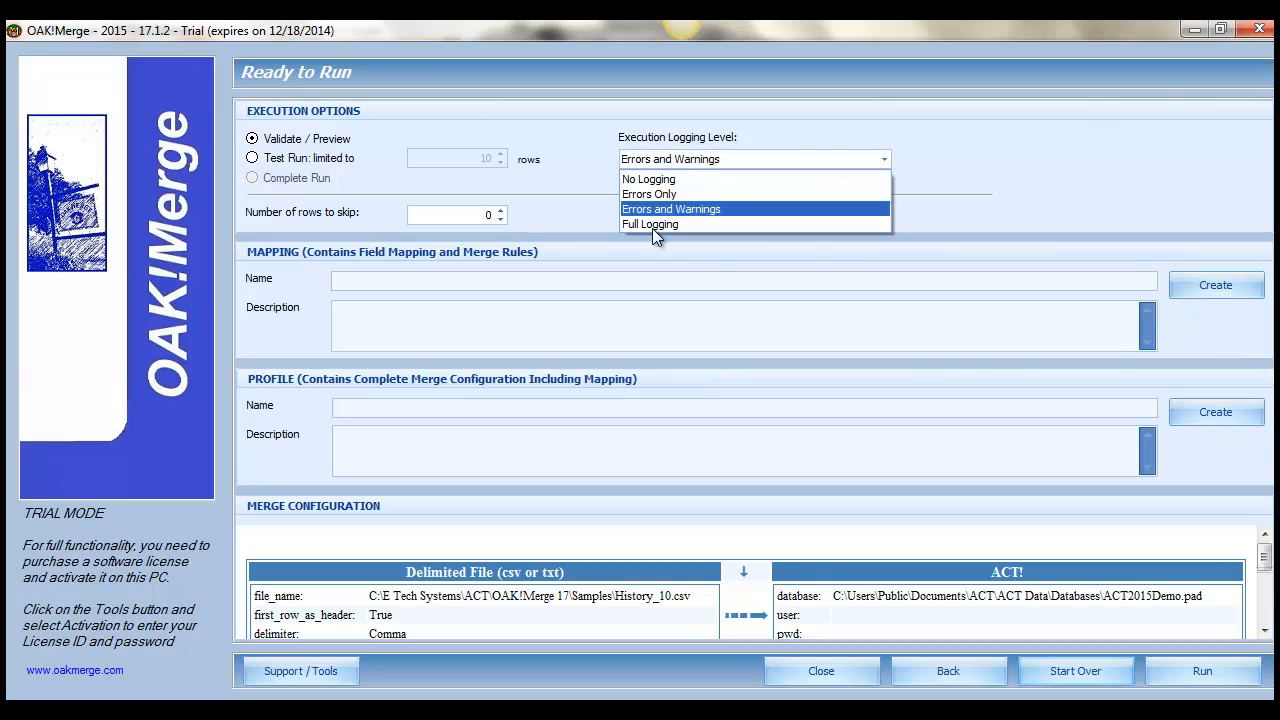
click(653, 225)
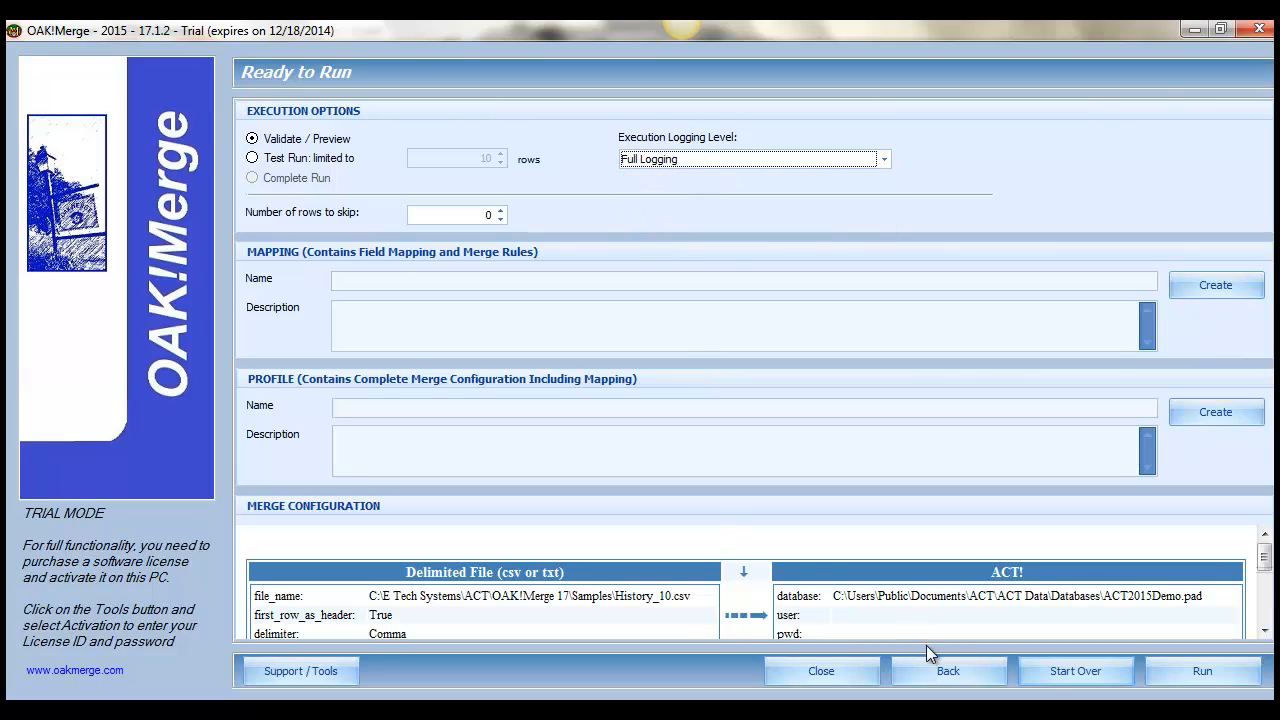
click(1191, 677)
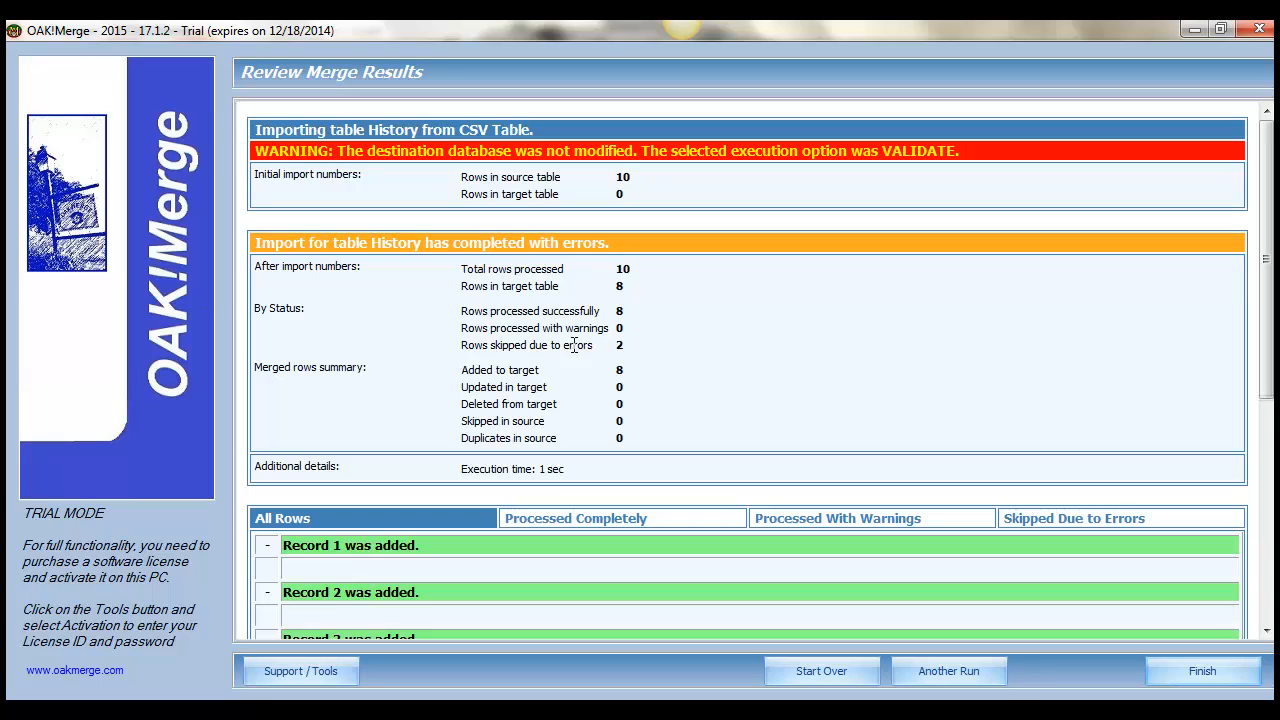
Examine the validation results for the rows skipped due to errors and the source columns causing each issue.
drag(552, 345, 606, 348)
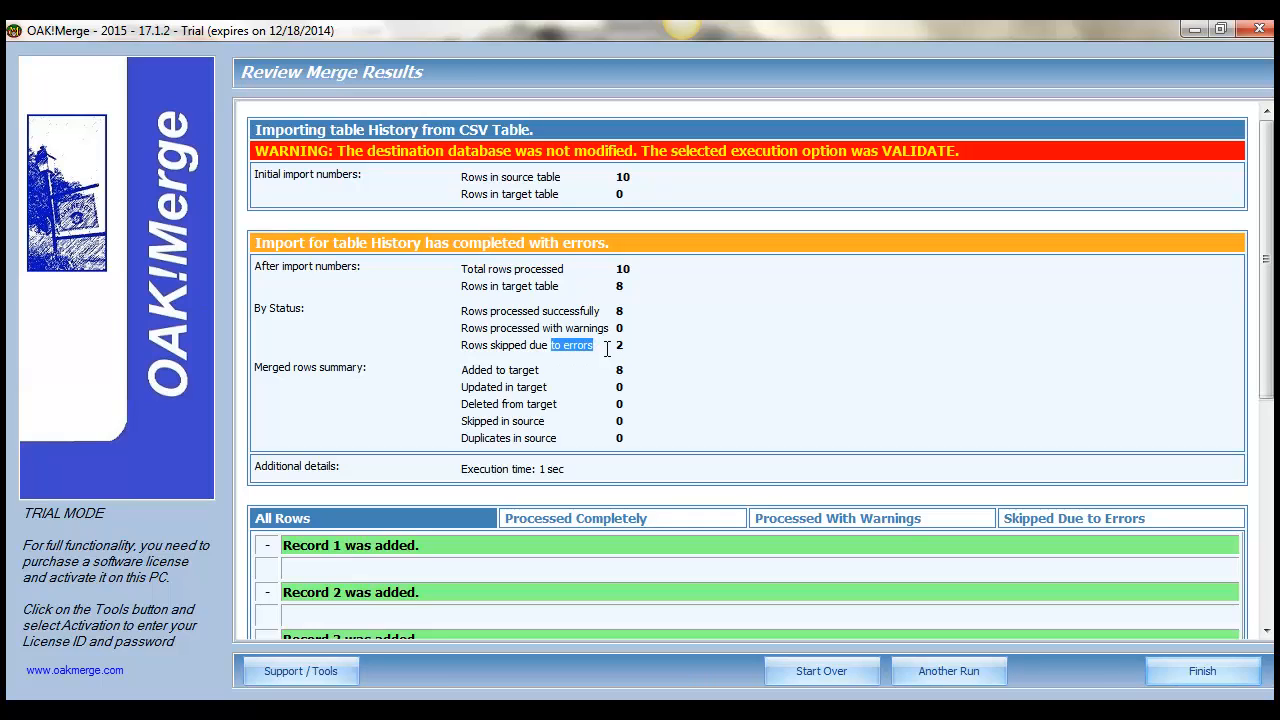
click(1036, 519)
scroll(1270, 370, down, 1)
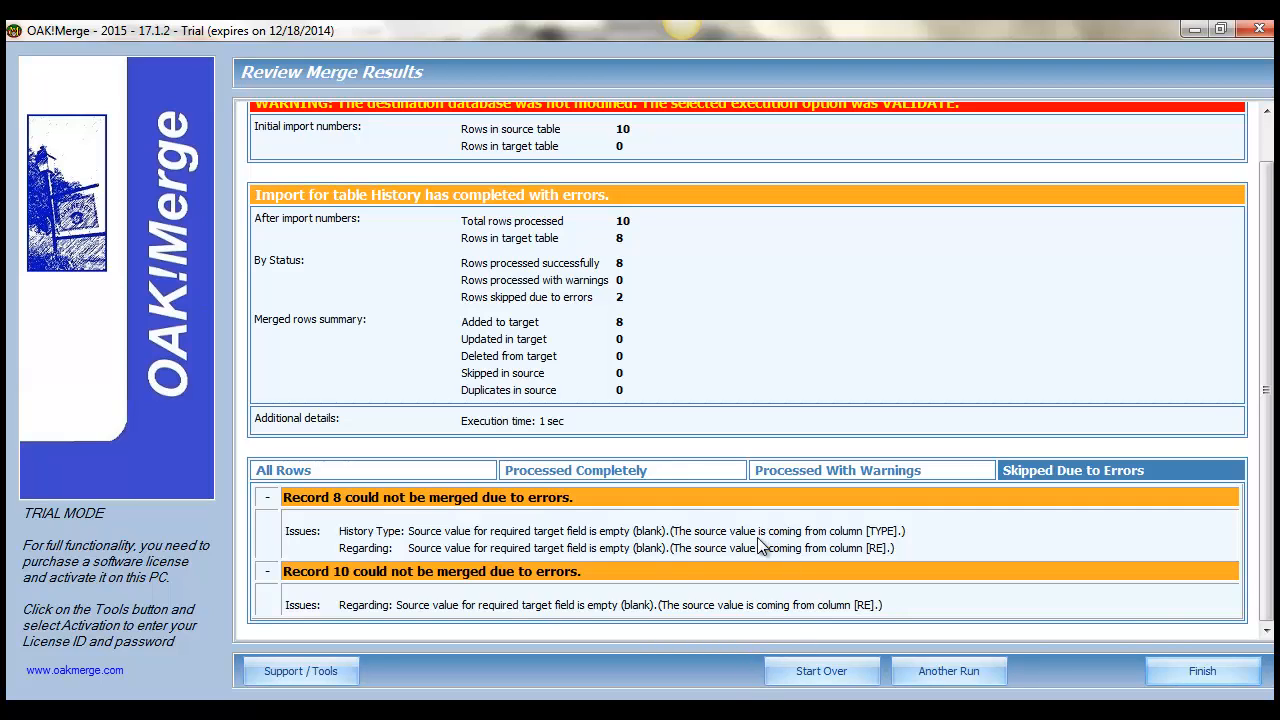
drag(581, 605, 484, 593)
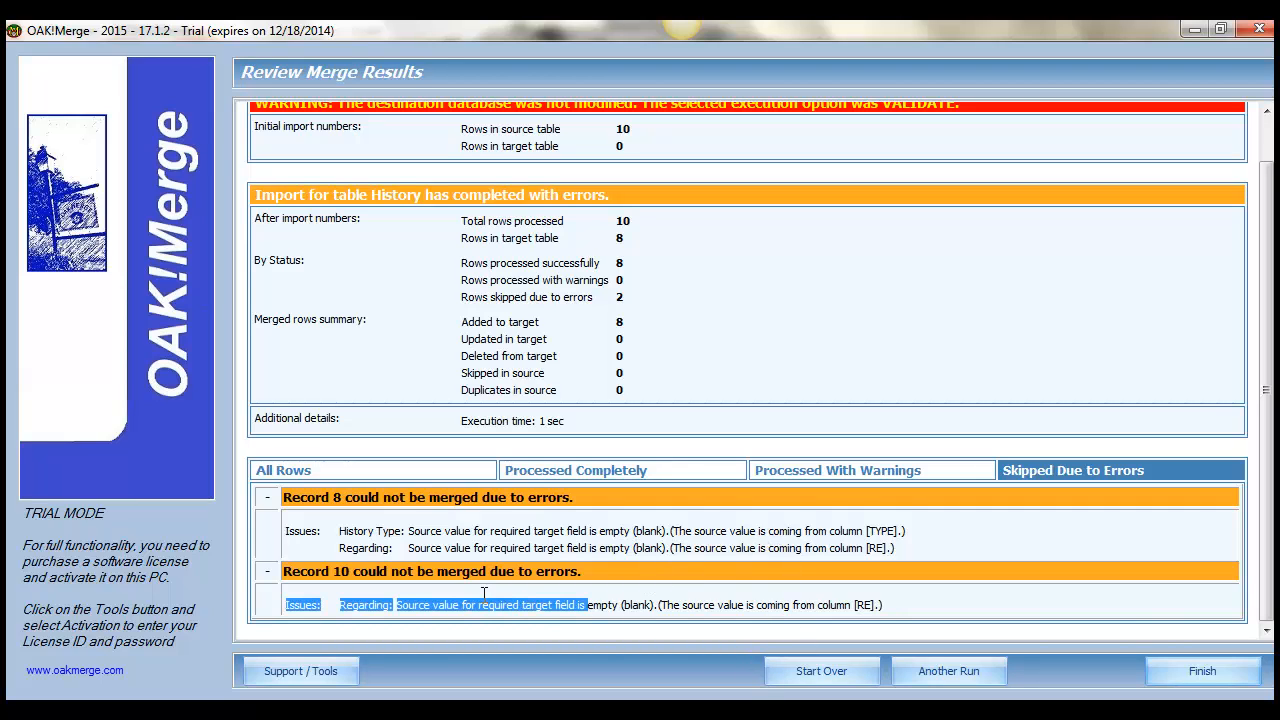
click(624, 612)
drag(501, 551, 488, 555)
click(519, 532)
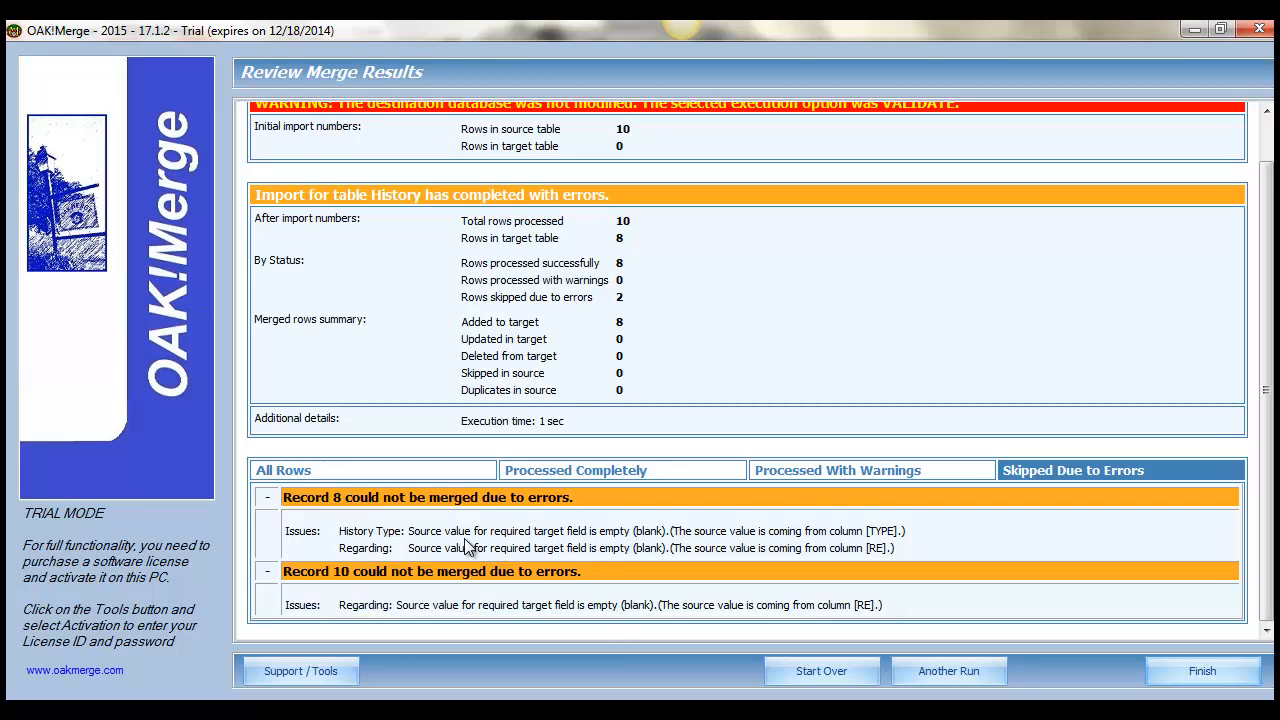
drag(672, 537, 643, 535)
drag(906, 531, 847, 525)
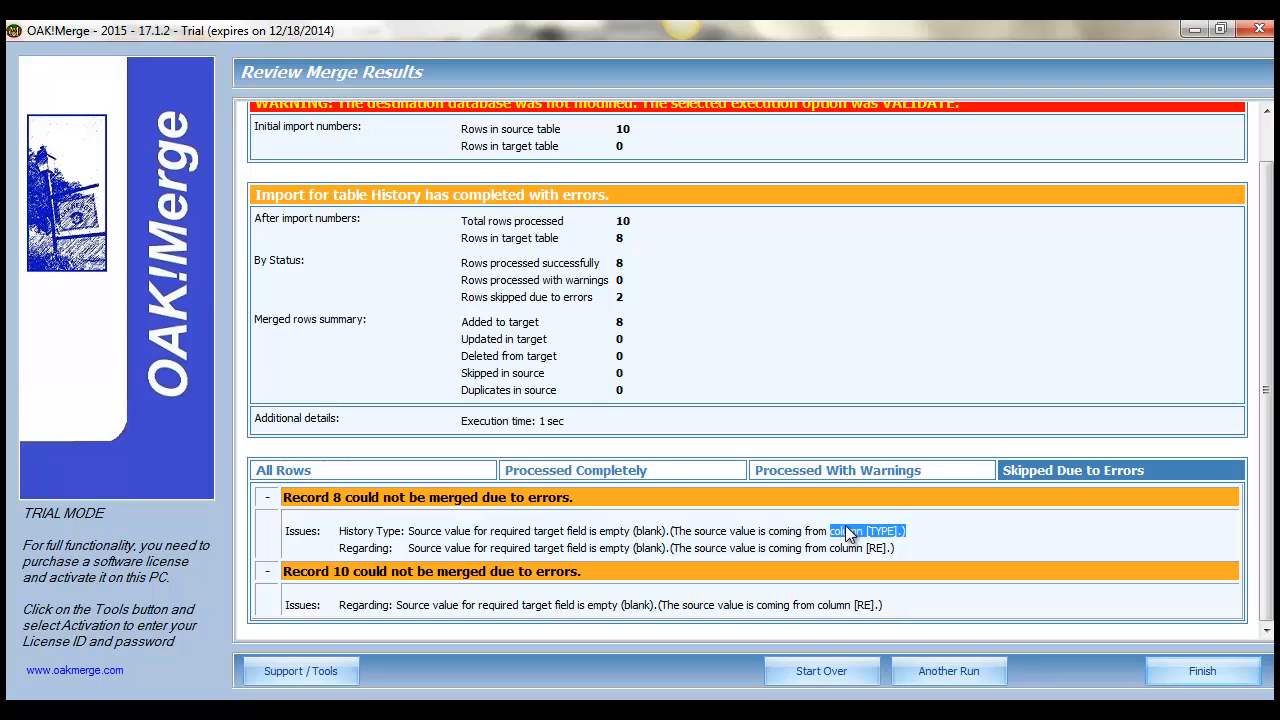
Return to the merge rules and set the Regarding field's transformation to "Substitute a . for an entire field that is blank".
click(959, 670)
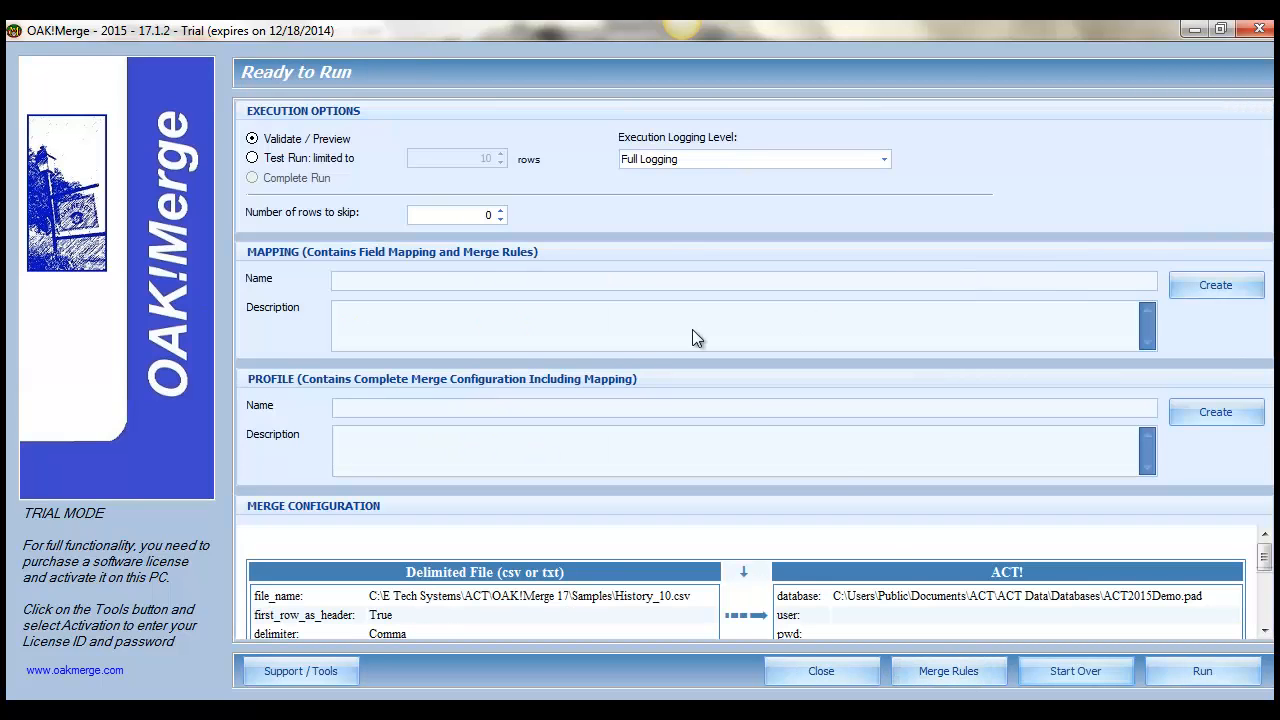
click(948, 672)
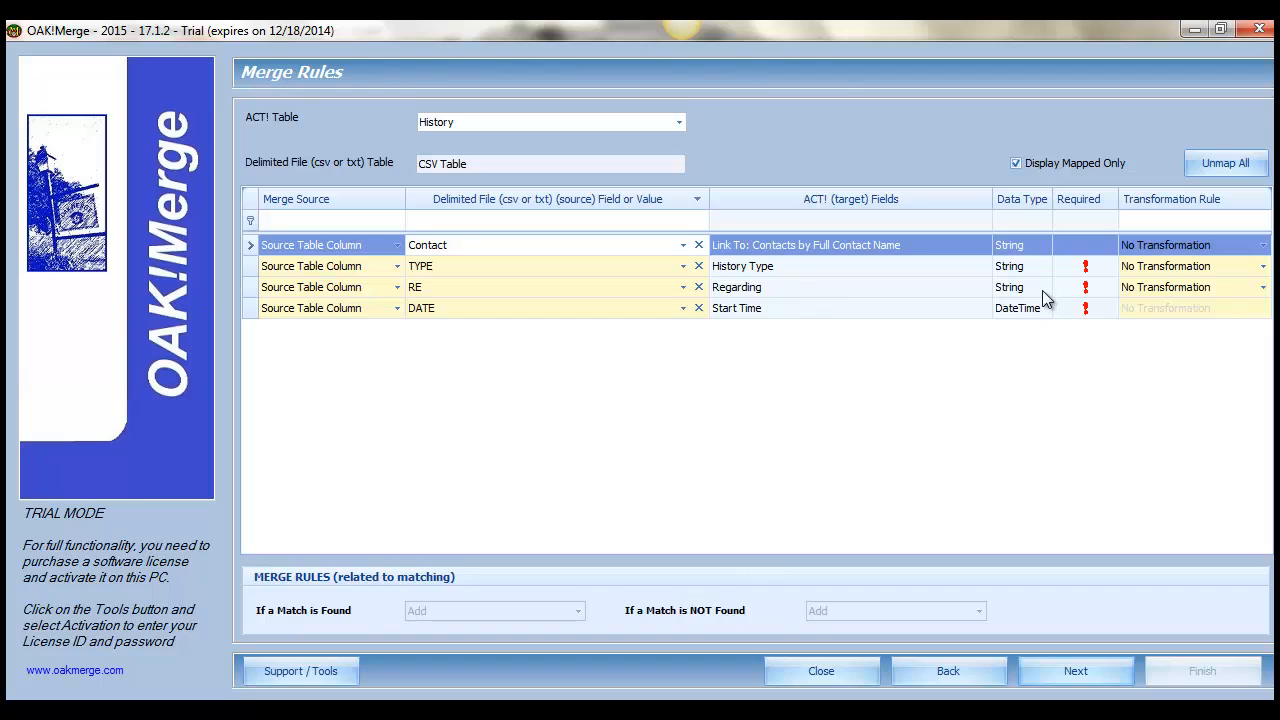
click(1155, 286)
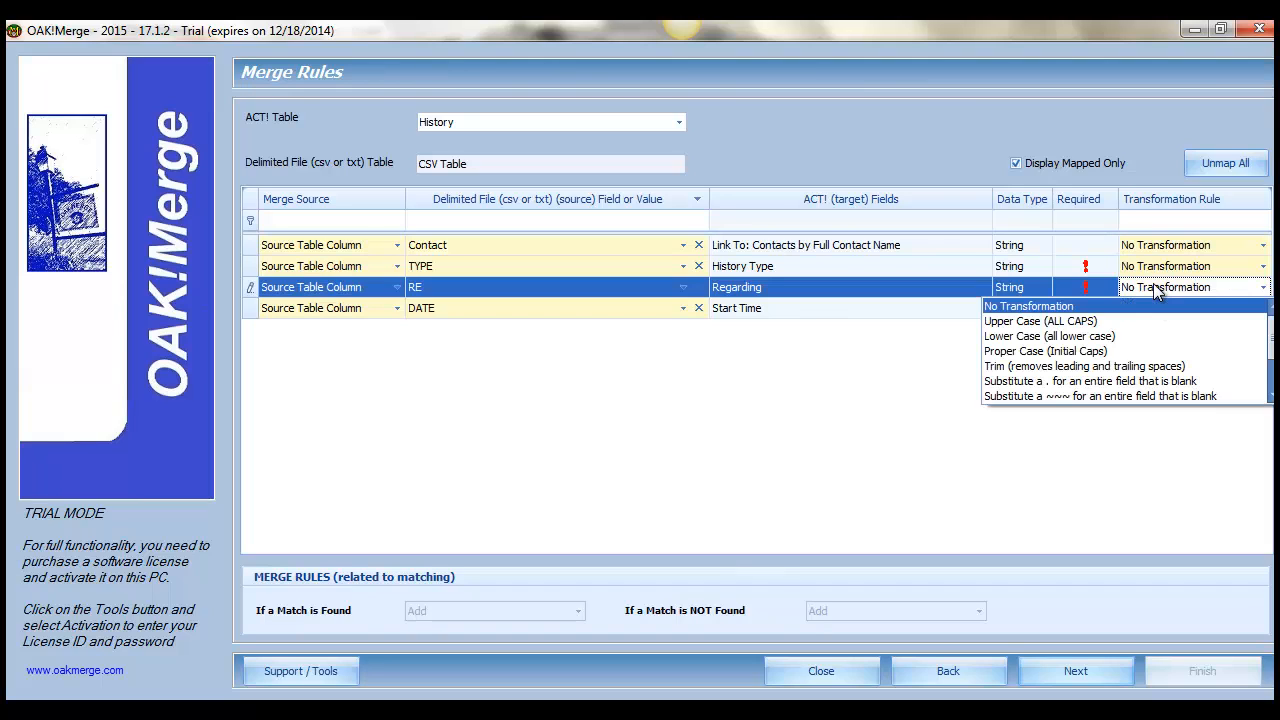
click(1080, 383)
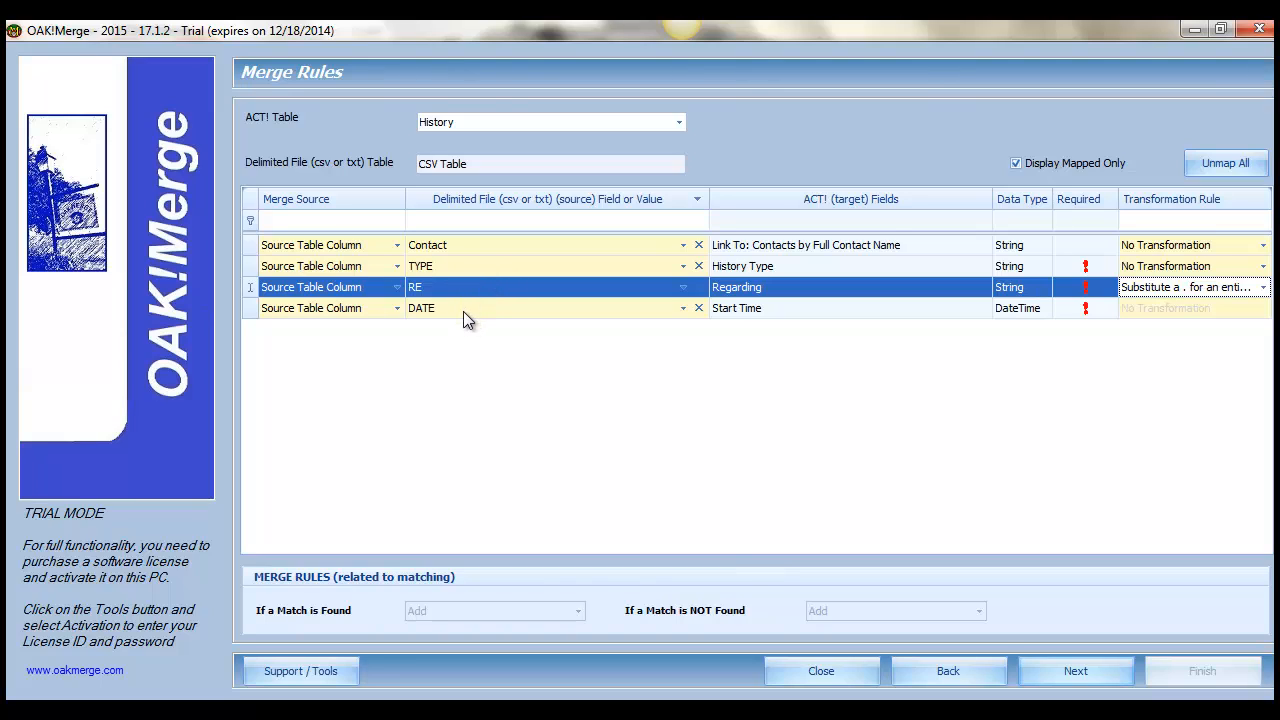
Accept the unmapped-field warnings, run the validation again, and review the rows skipped due to errors.
click(1107, 680)
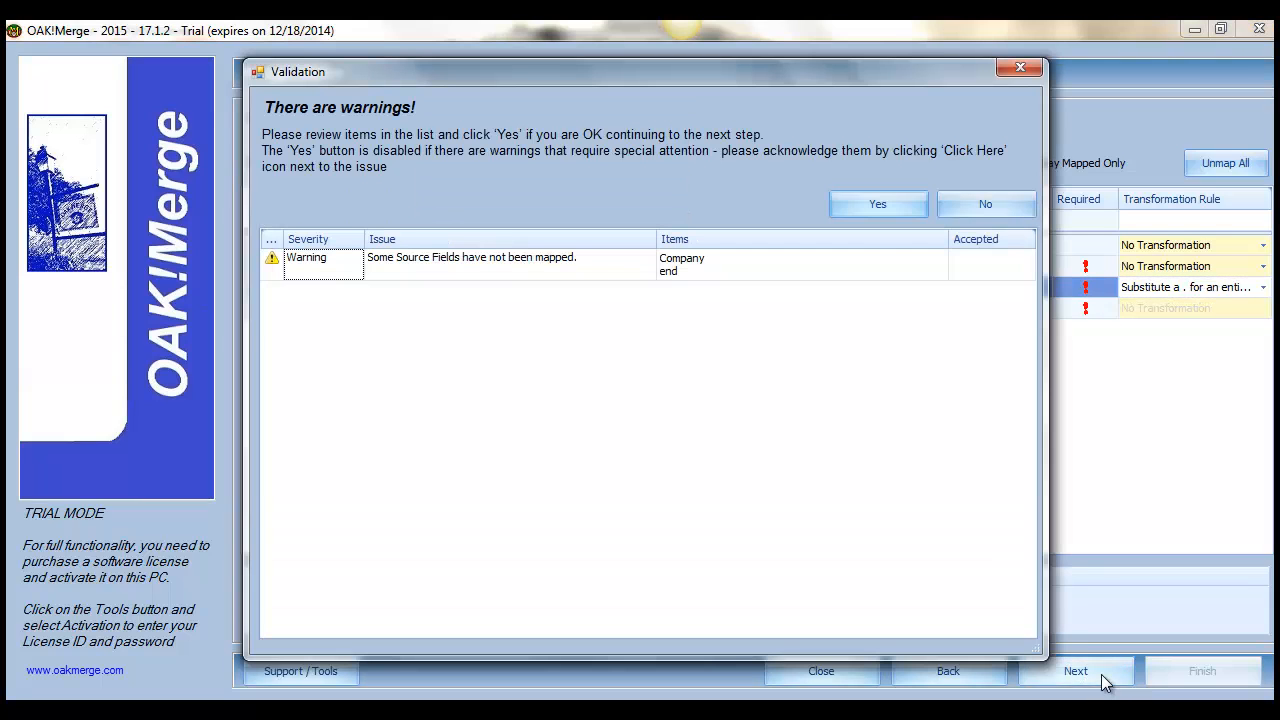
click(877, 213)
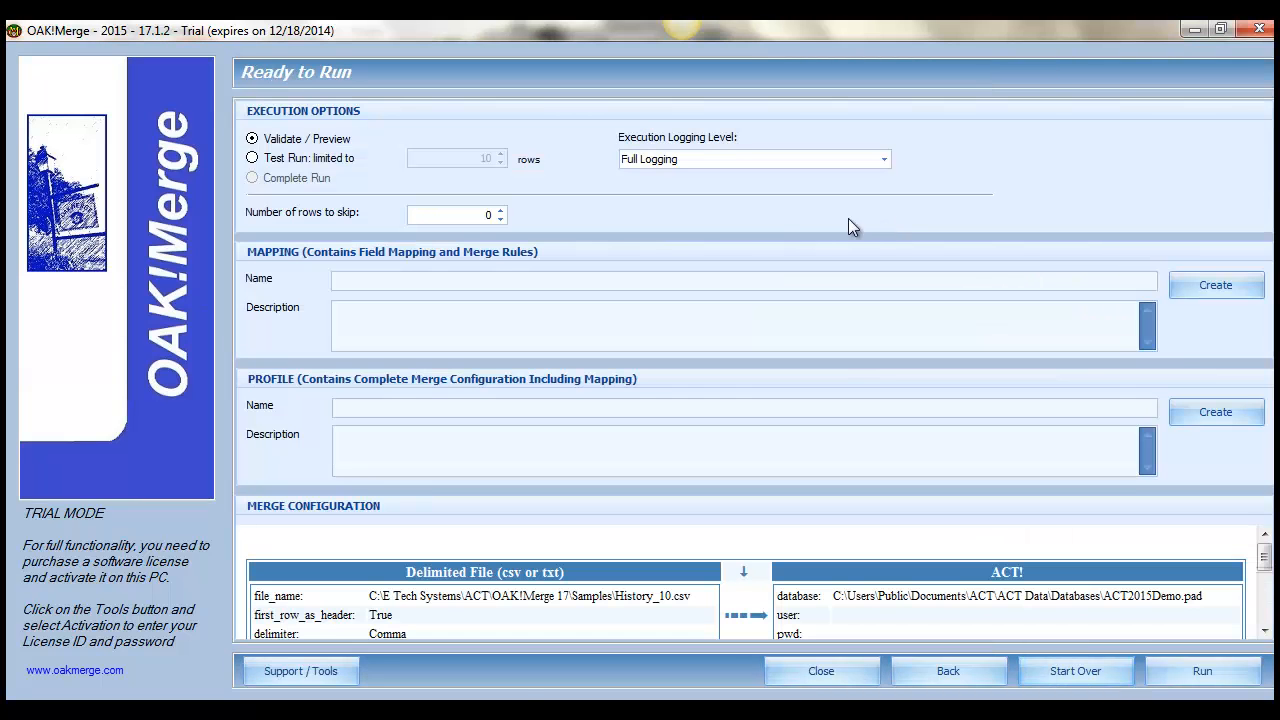
click(1187, 674)
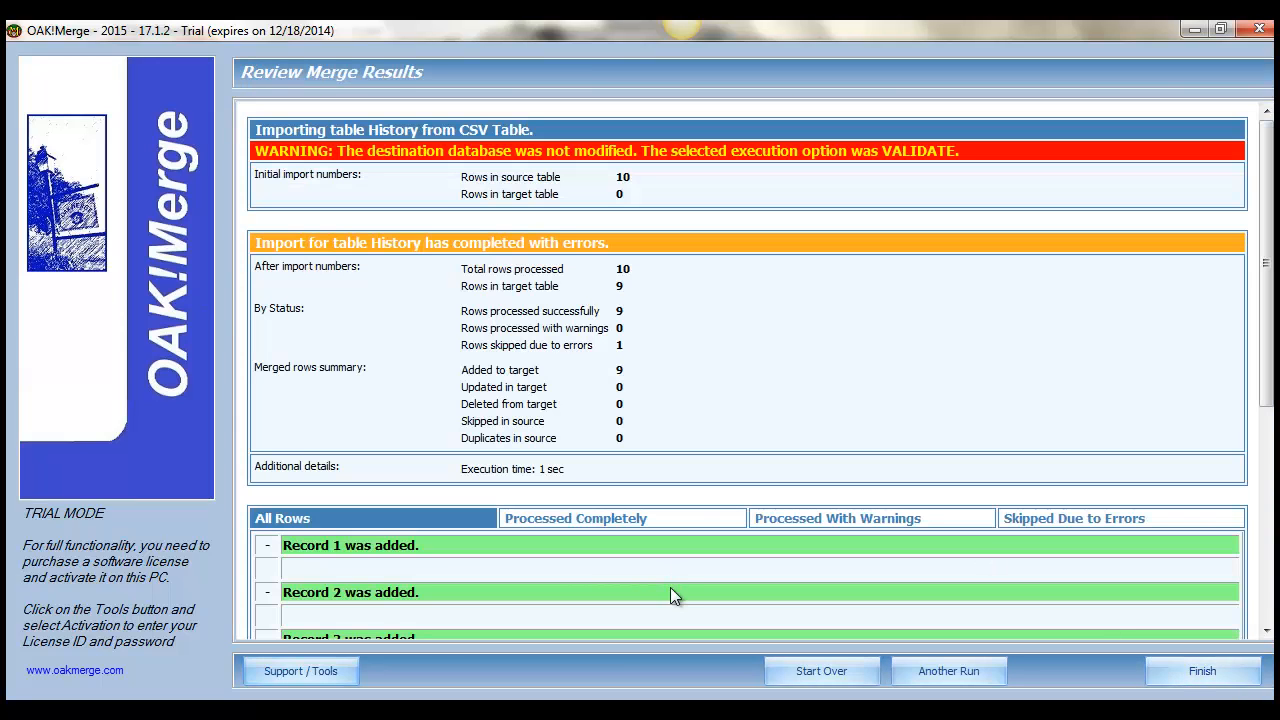
click(1053, 520)
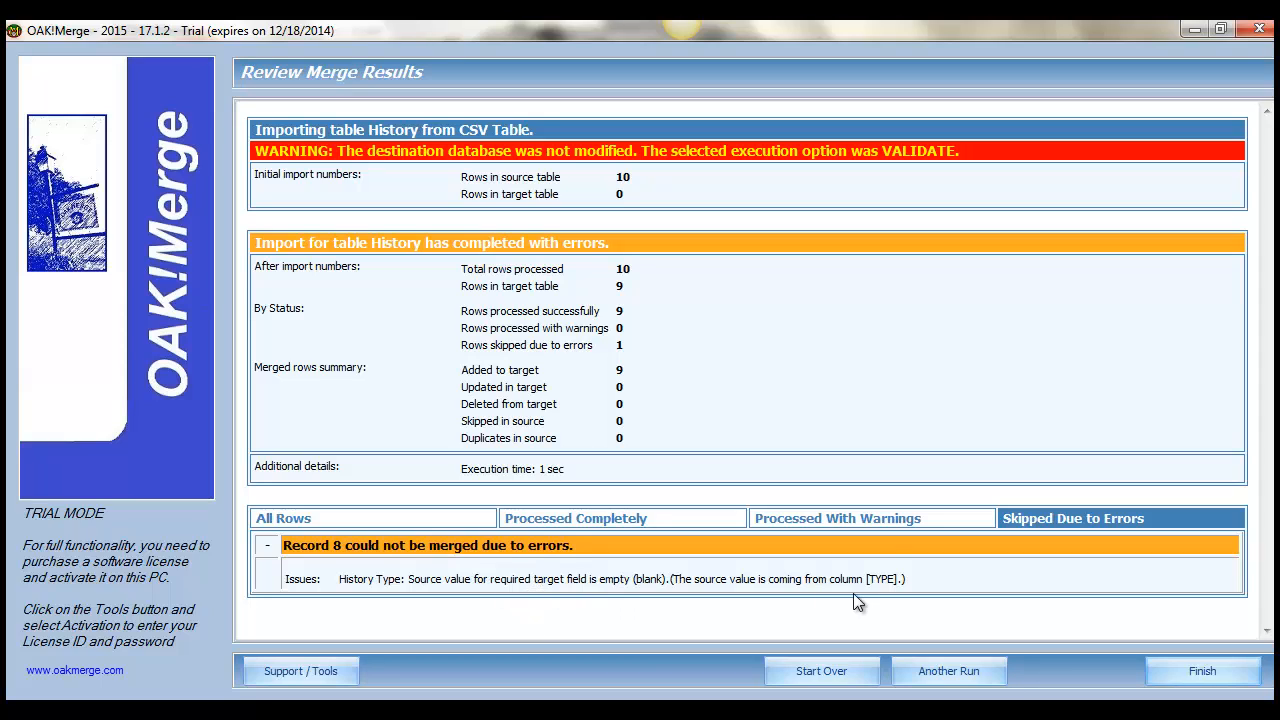
drag(897, 580, 848, 583)
Start another run as a Test Run limited to 10 rows, accepting the unmapped-field warnings, and check the number of added records.
click(983, 666)
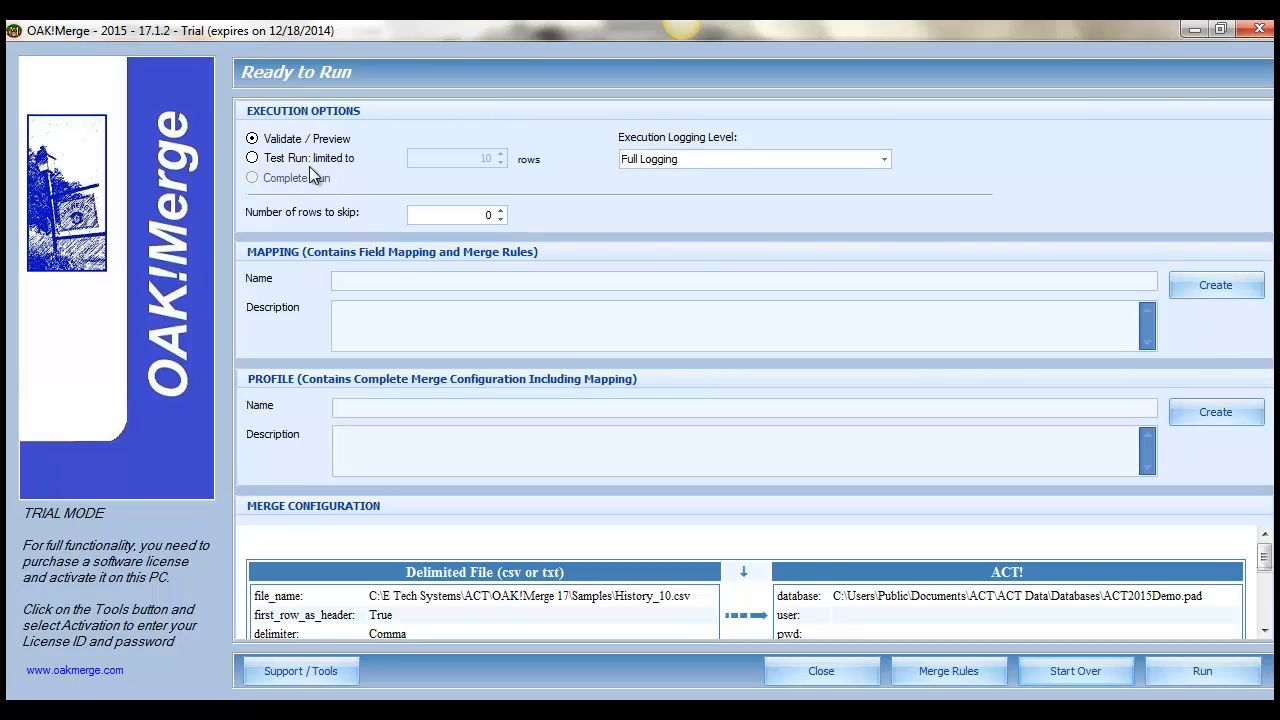
click(312, 170)
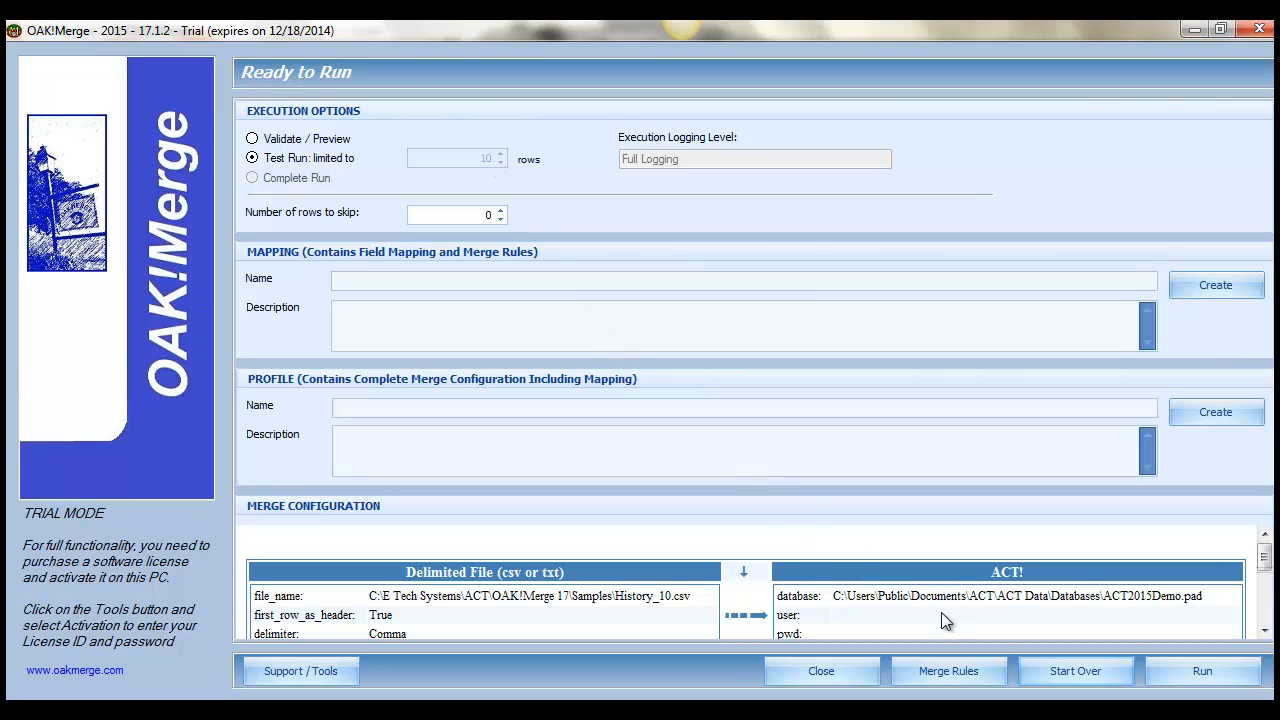
click(1205, 680)
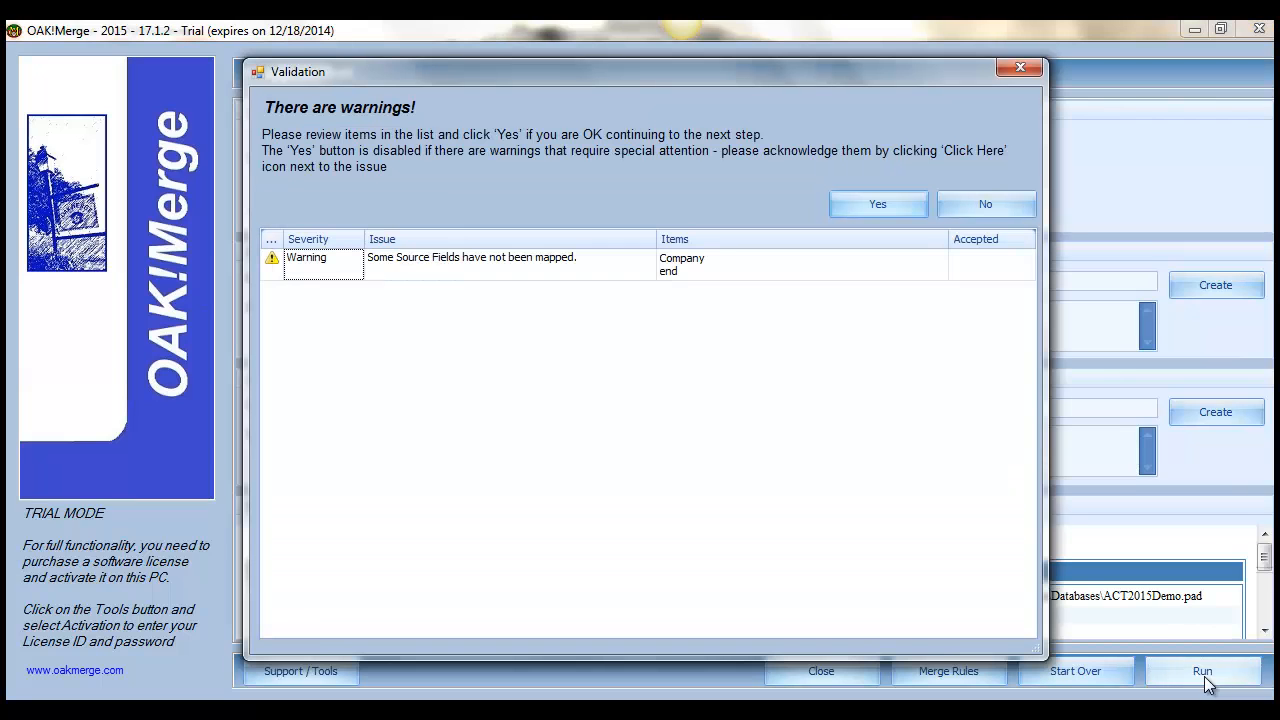
click(908, 206)
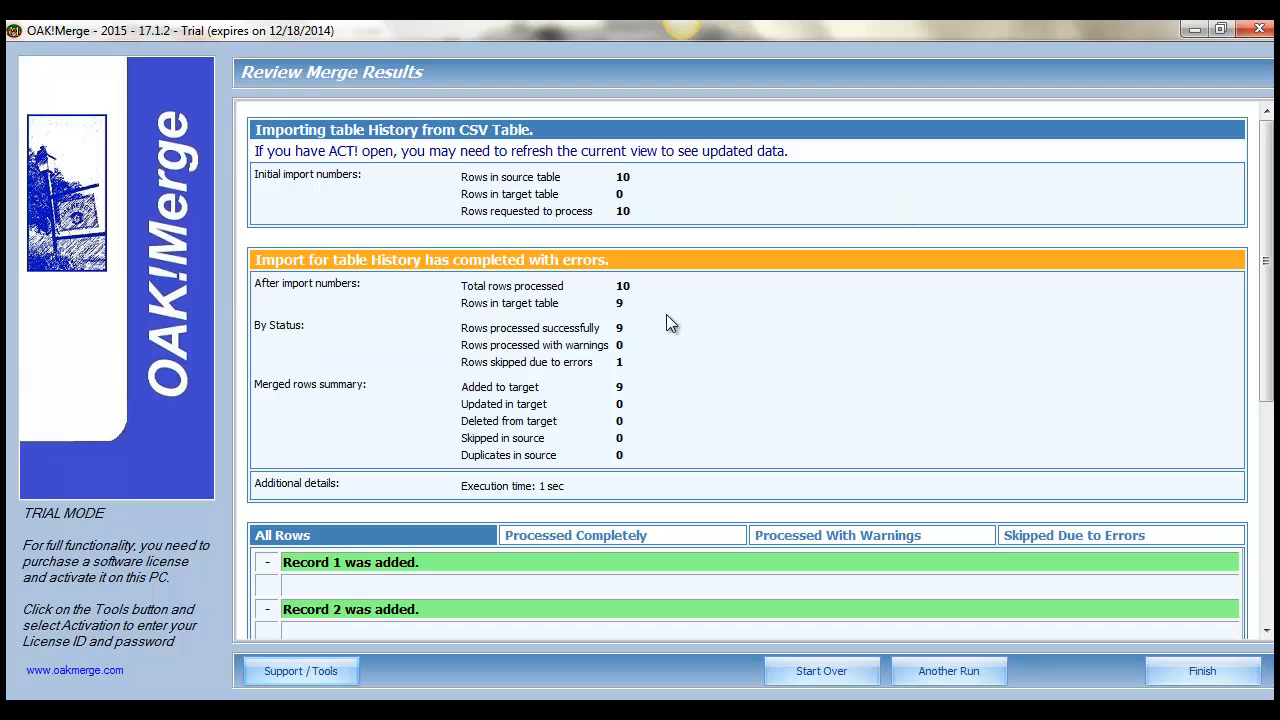
drag(623, 388, 589, 391)
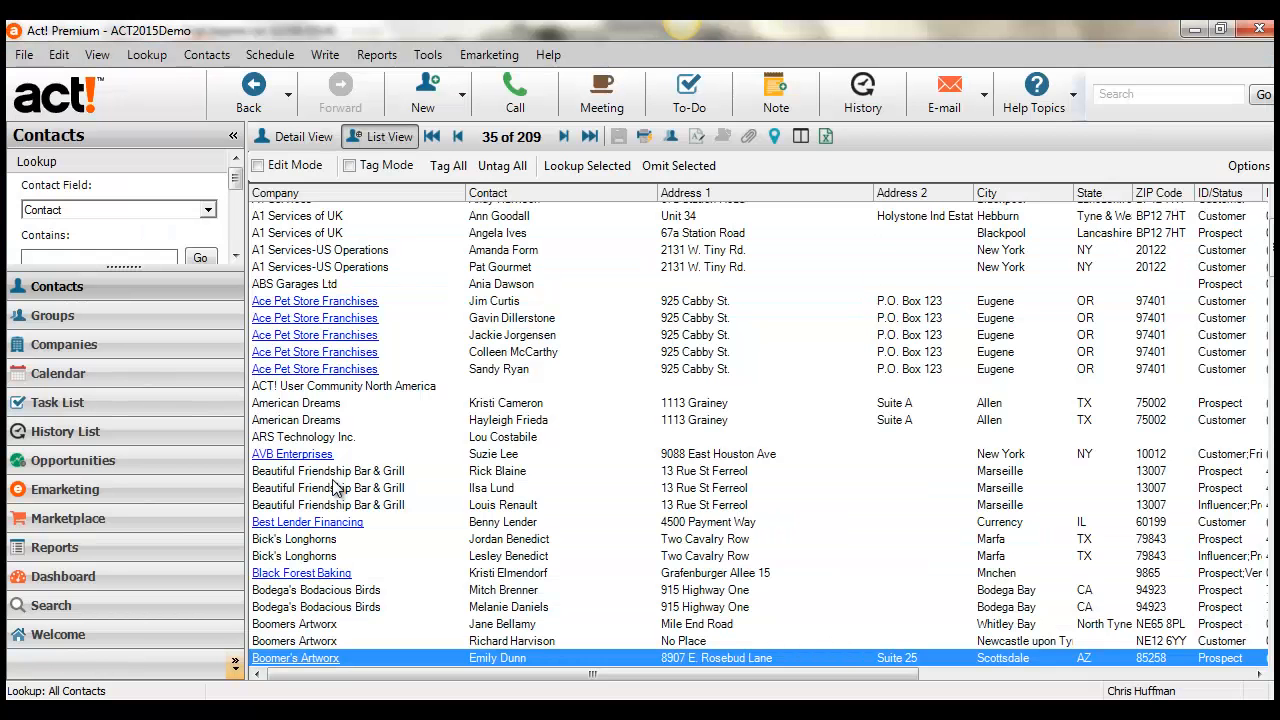
In Act!, open the Boomer's Artworx contact in Scottsdale and review the details of each history entry.
double_click(508, 661)
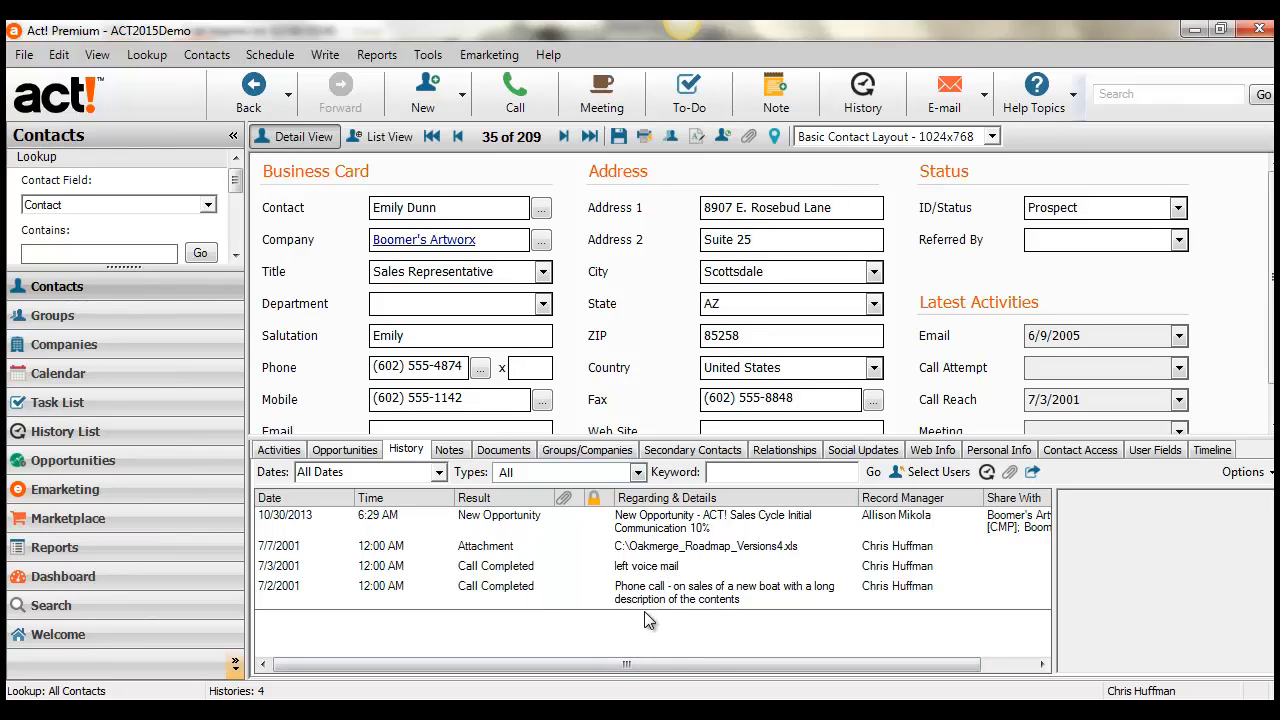
click(684, 549)
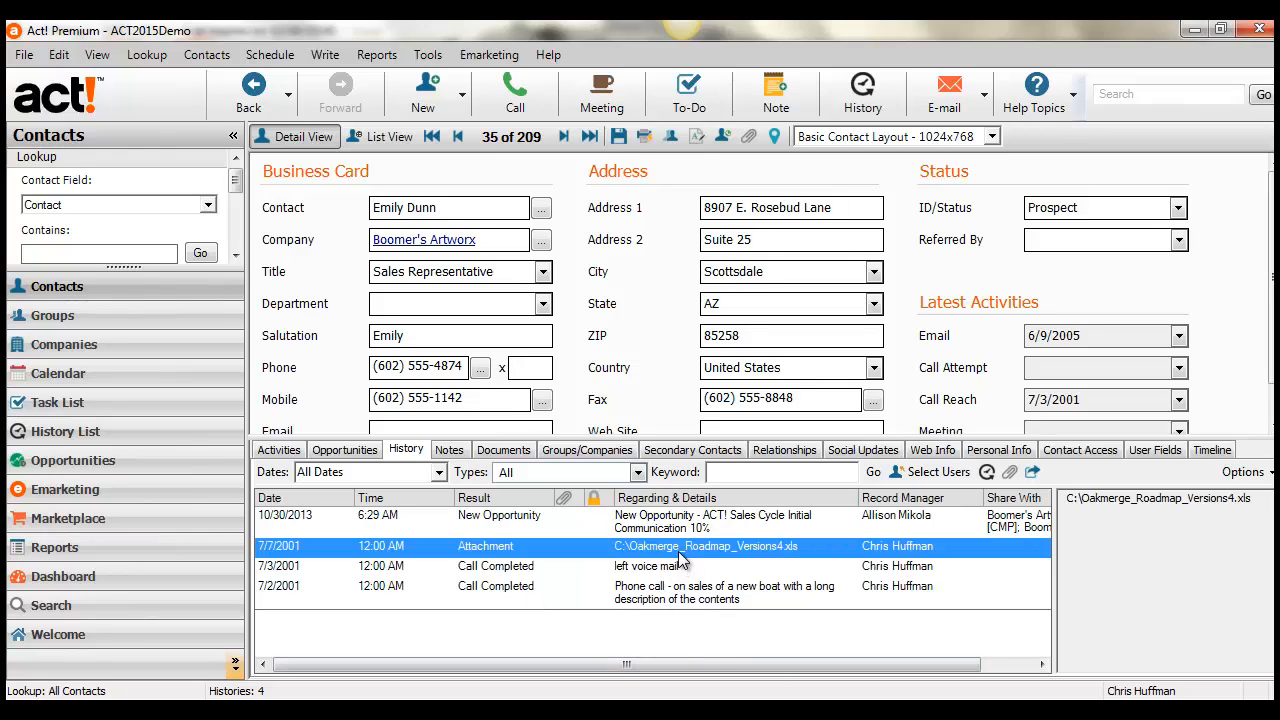
click(698, 530)
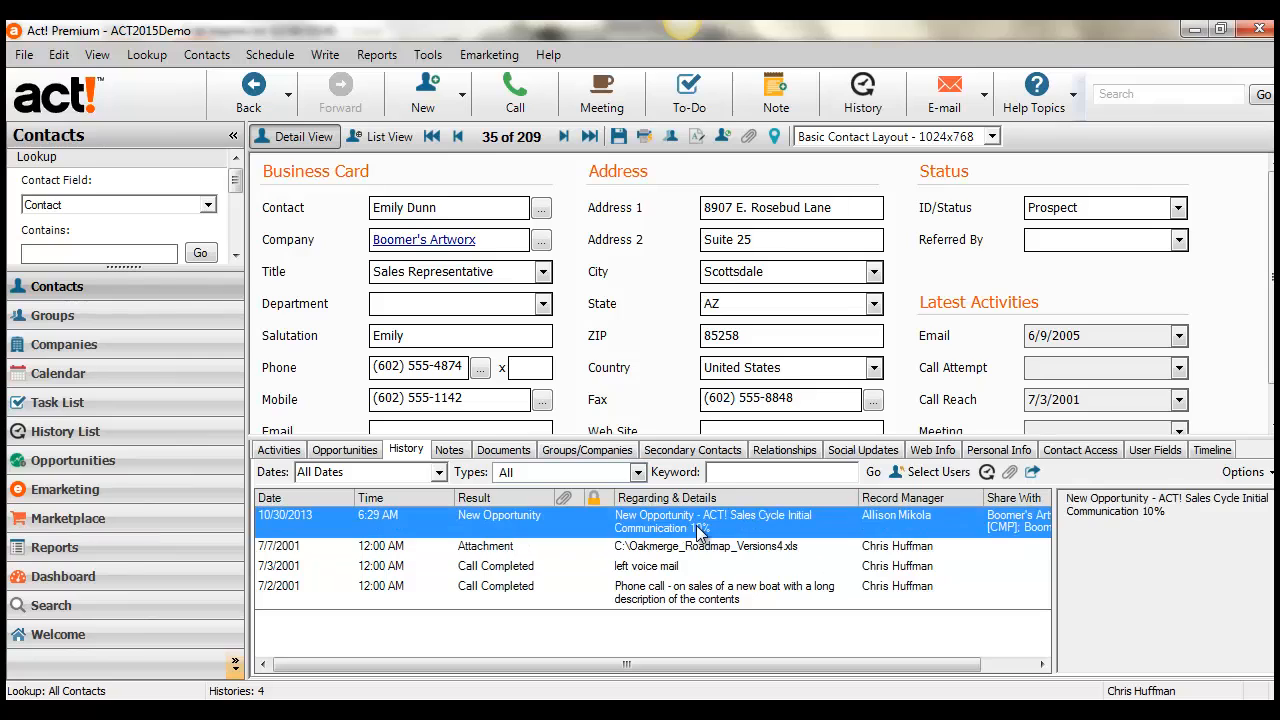
click(671, 570)
click(664, 598)
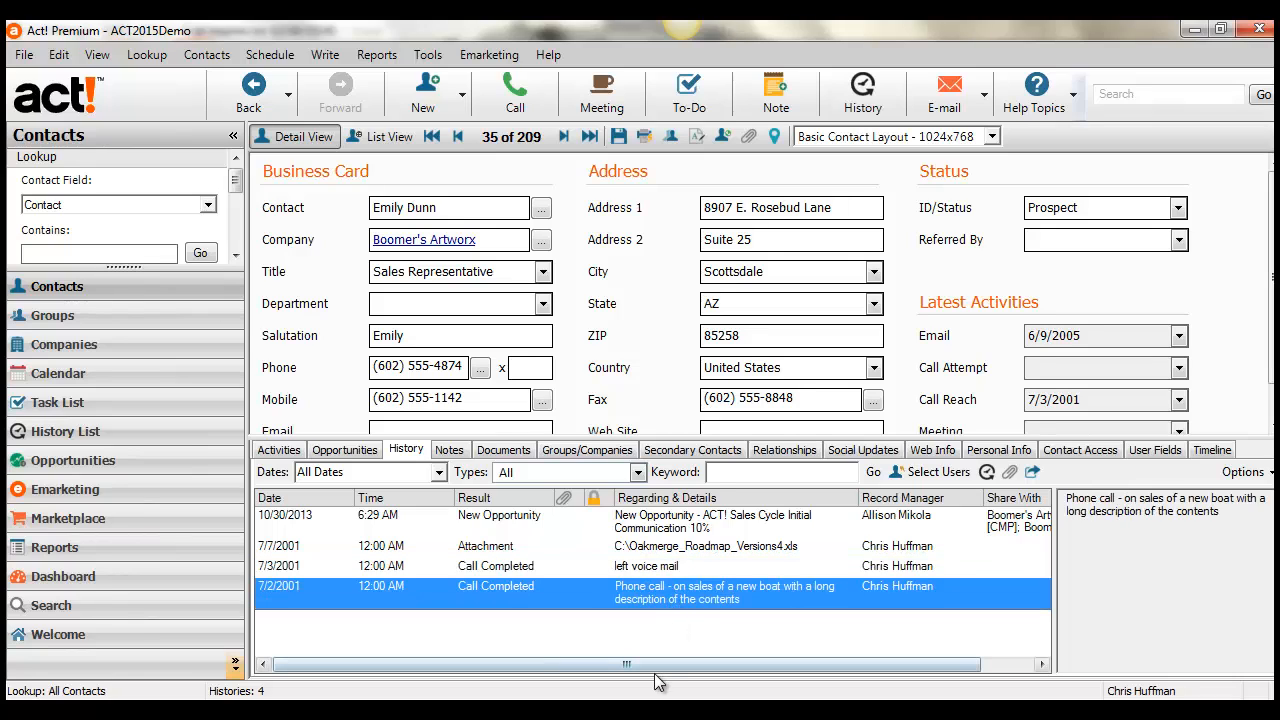
click(688, 550)
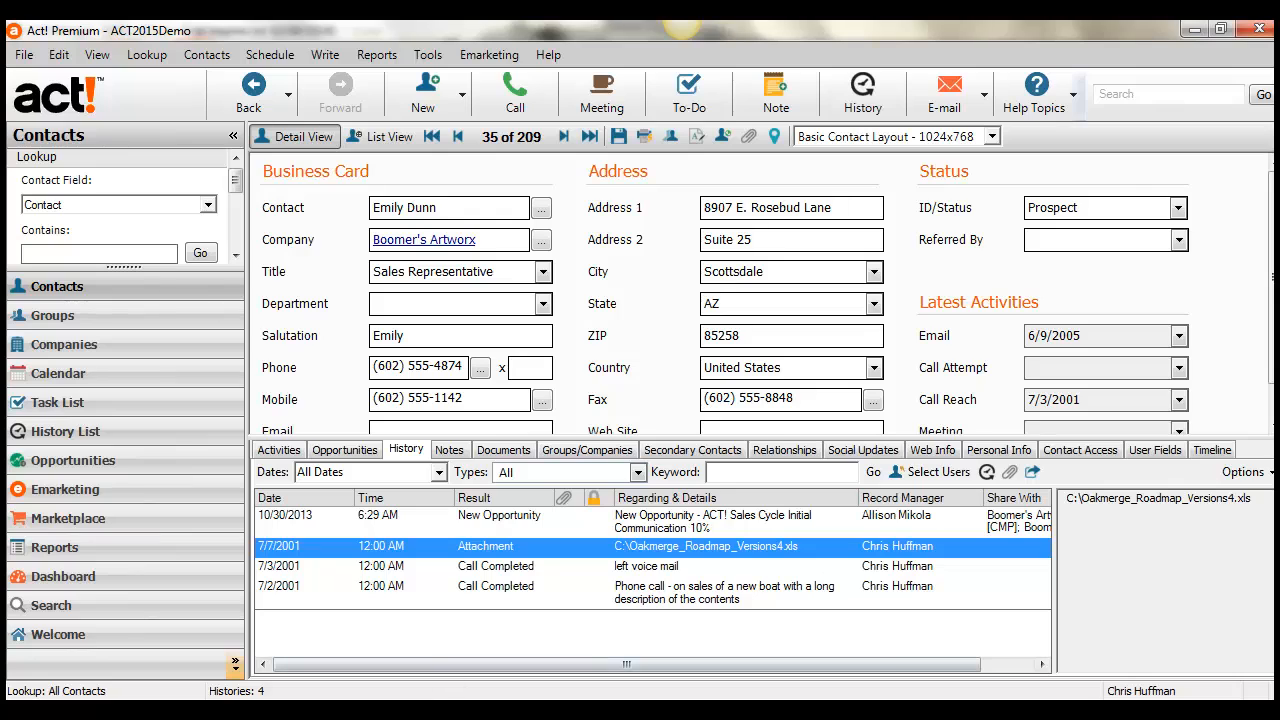
Switch to the OAK!Merge manual in Adobe Reader and find the lists of supported and unsupported history types on page 43.
click(438, 712)
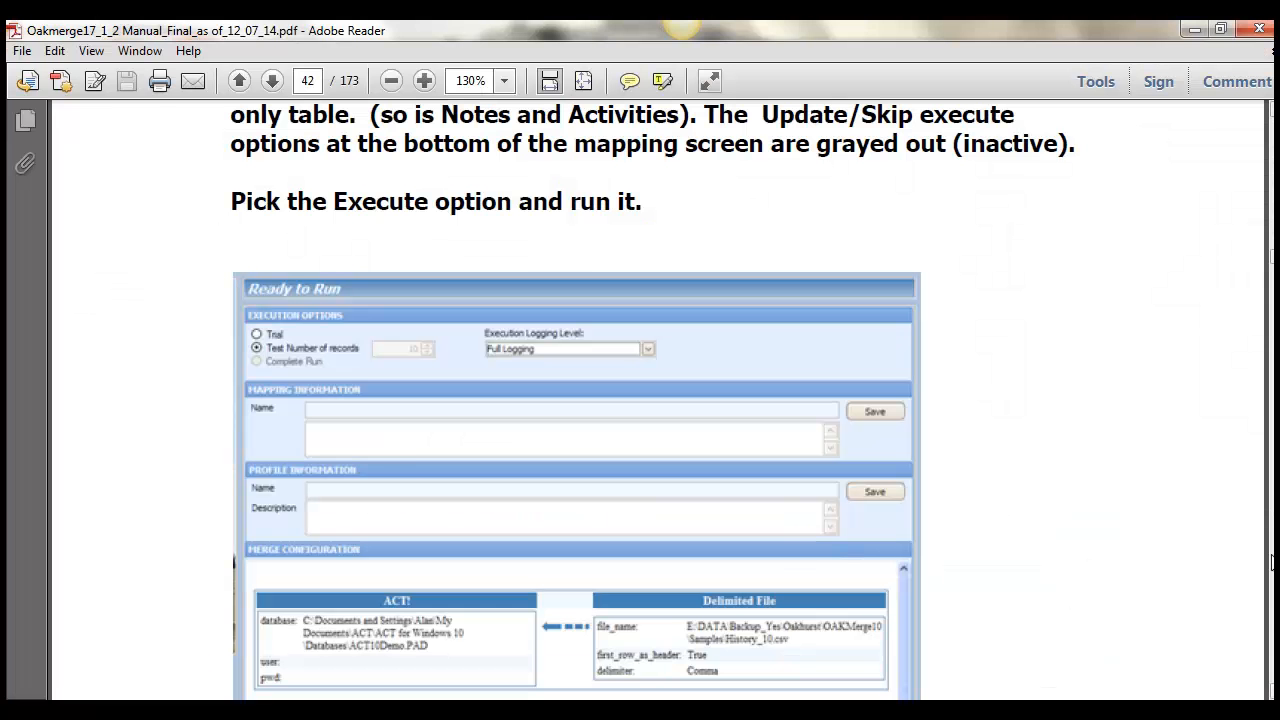
click(1273, 560)
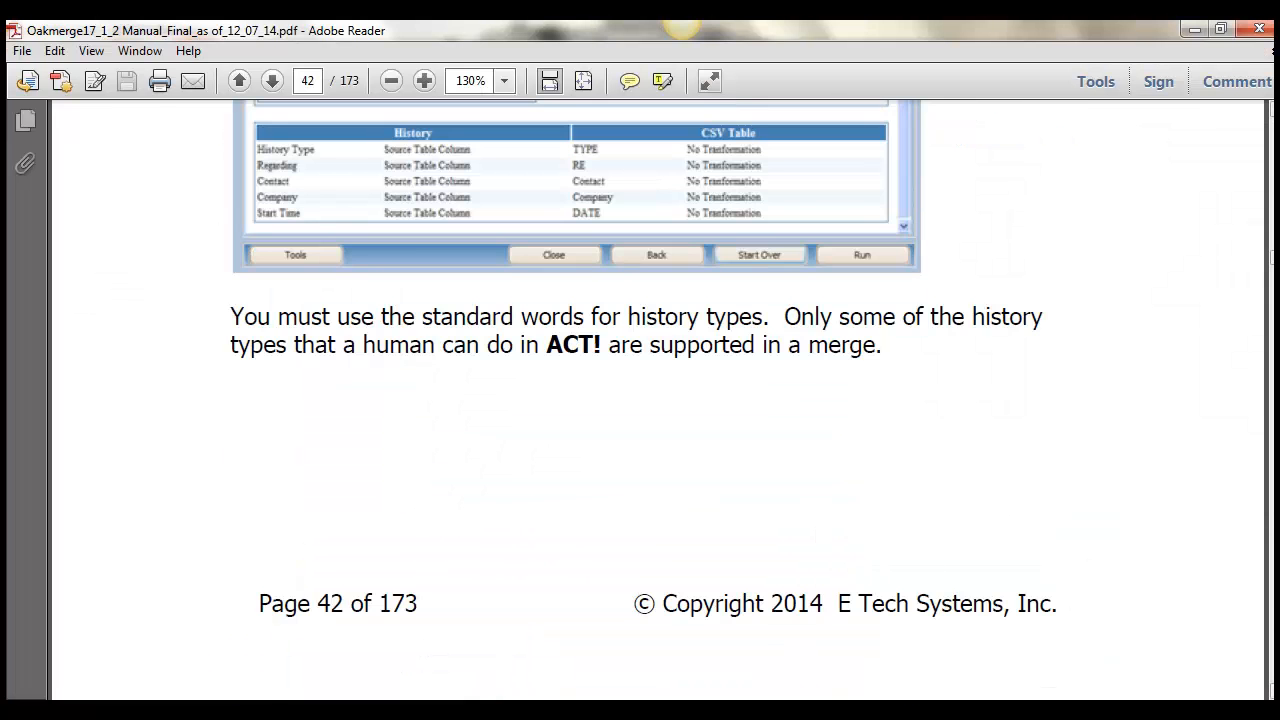
click(1273, 560)
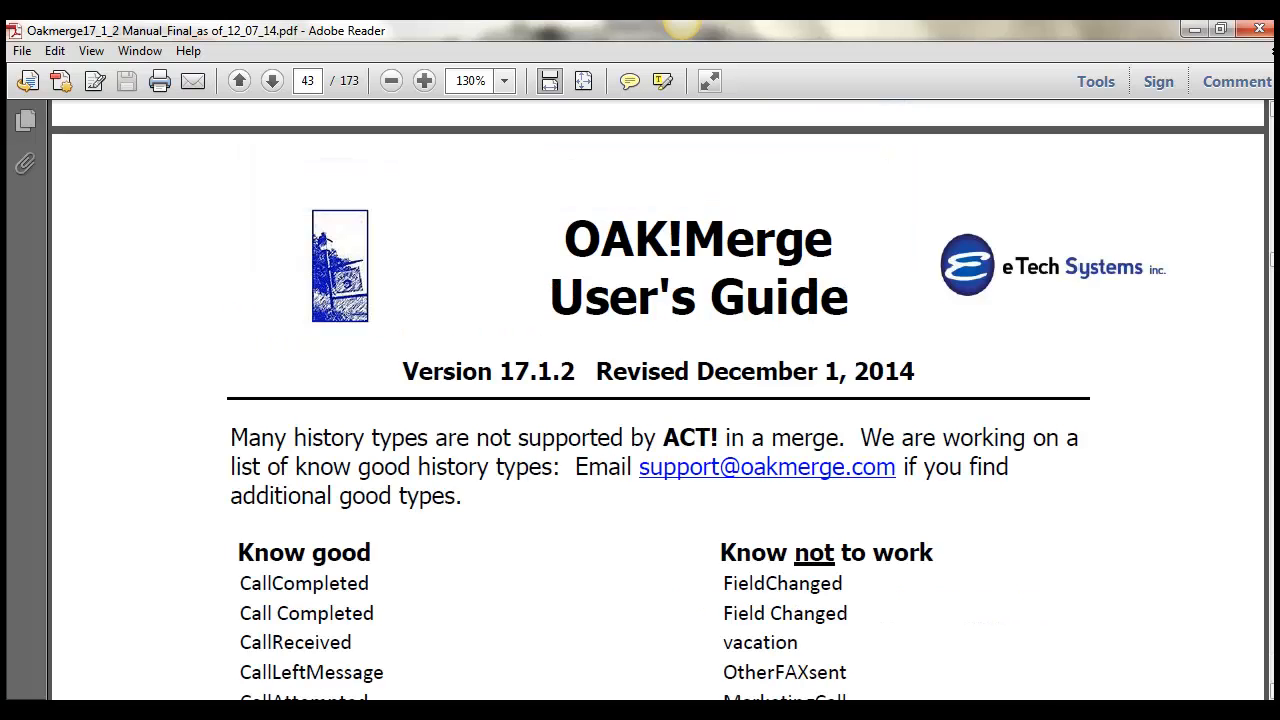
drag(1273, 260, 1273, 262)
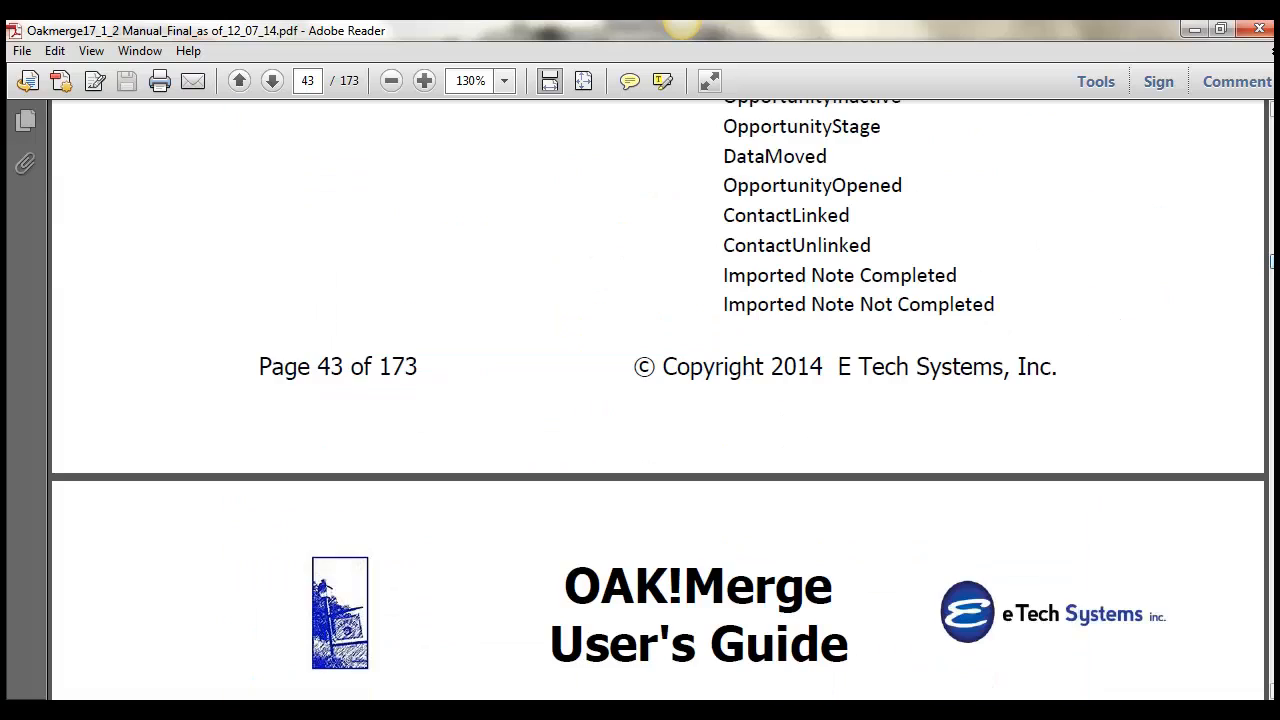
click(1272, 175)
click(1272, 175)
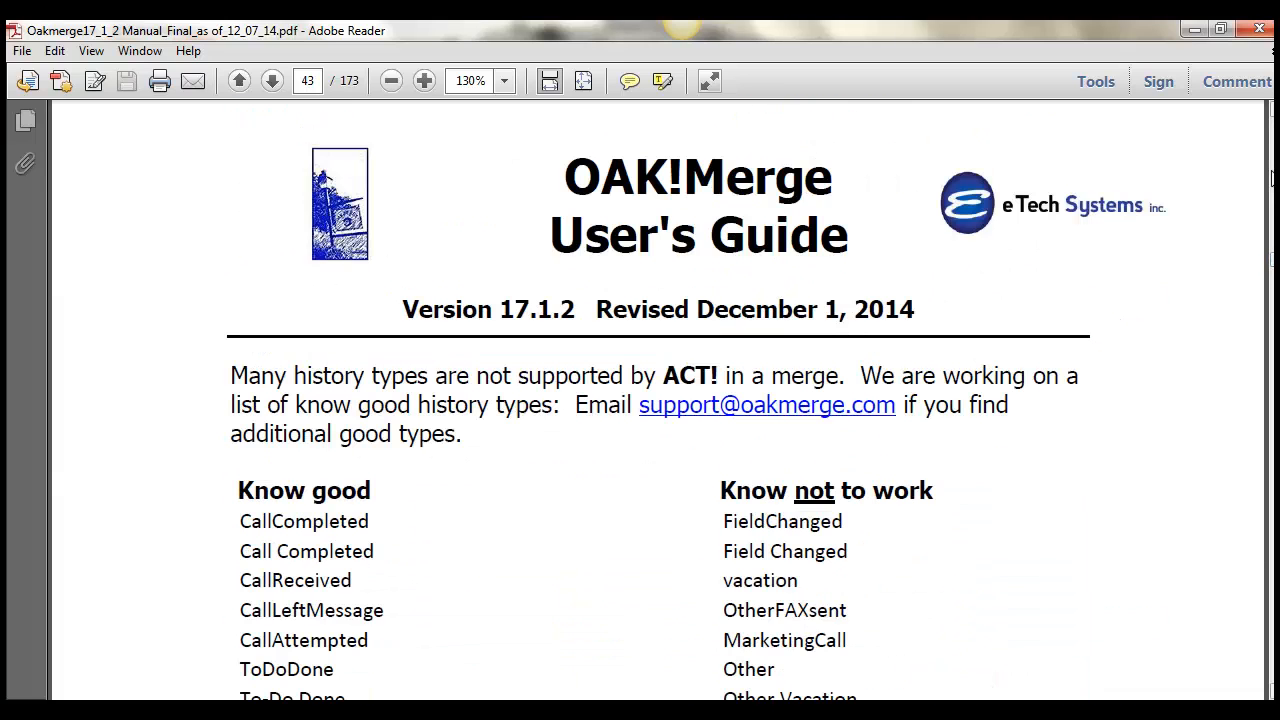
drag(370, 489, 270, 487)
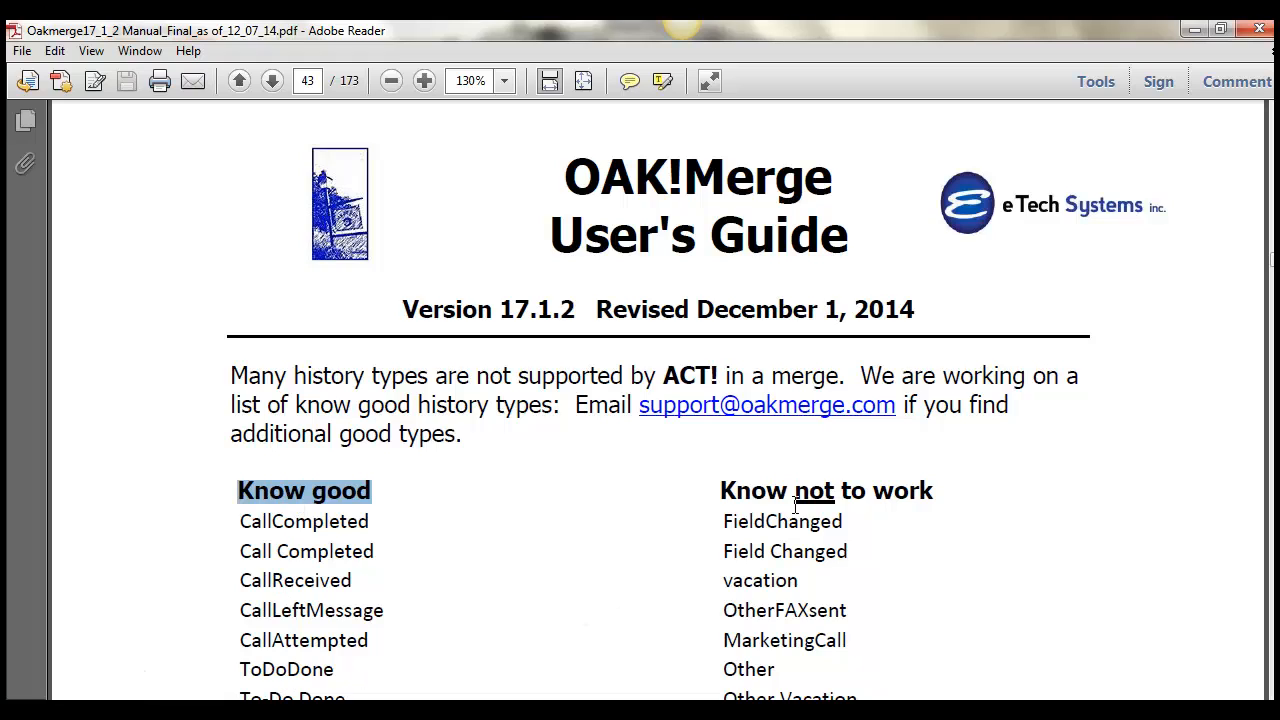
drag(948, 492, 785, 487)
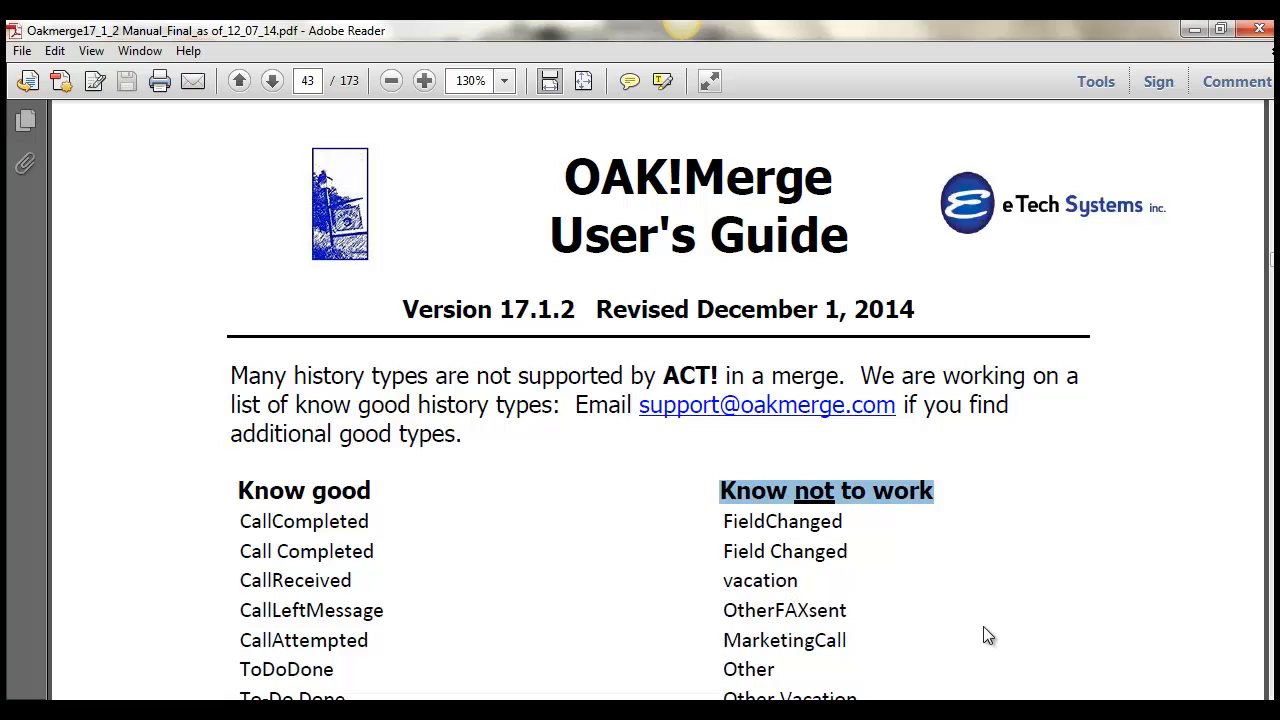
Compare the history types under "Know good" and "Know not to work", highlighting examples such as To-Do Done and Library.
click(1272, 660)
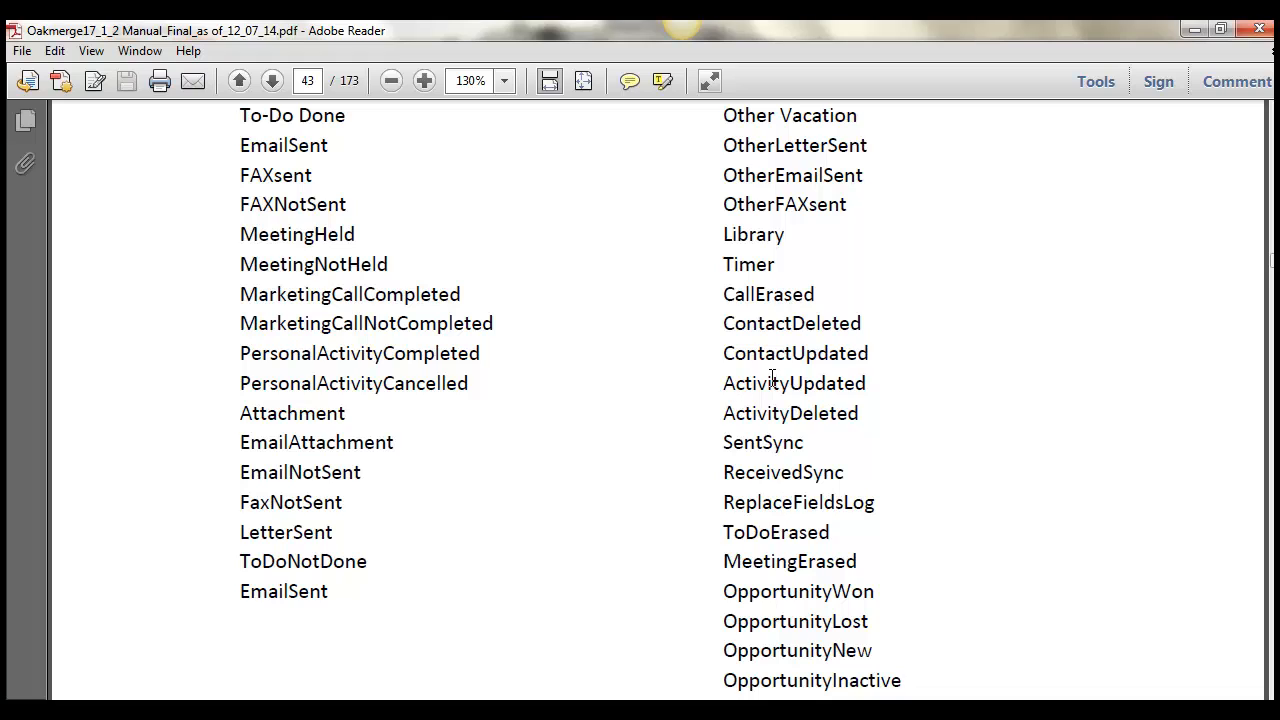
drag(768, 383, 816, 385)
drag(340, 356, 294, 358)
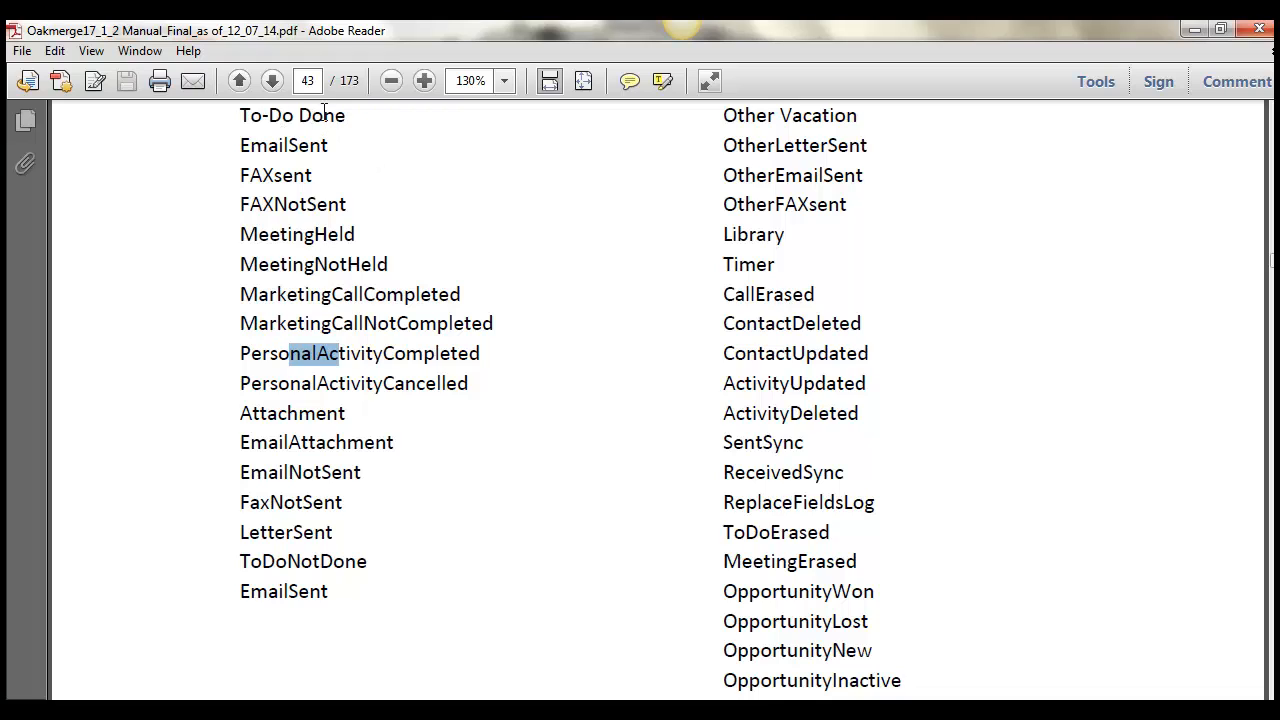
drag(336, 112, 252, 112)
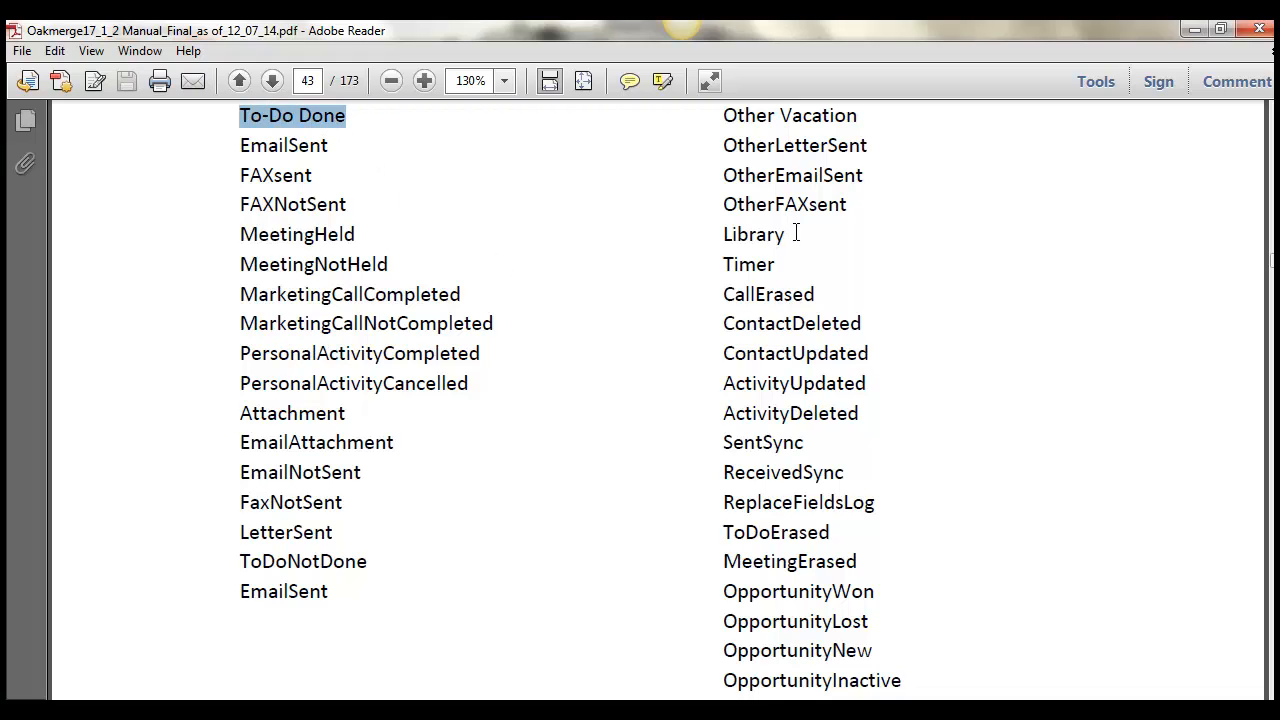
drag(786, 237, 713, 234)
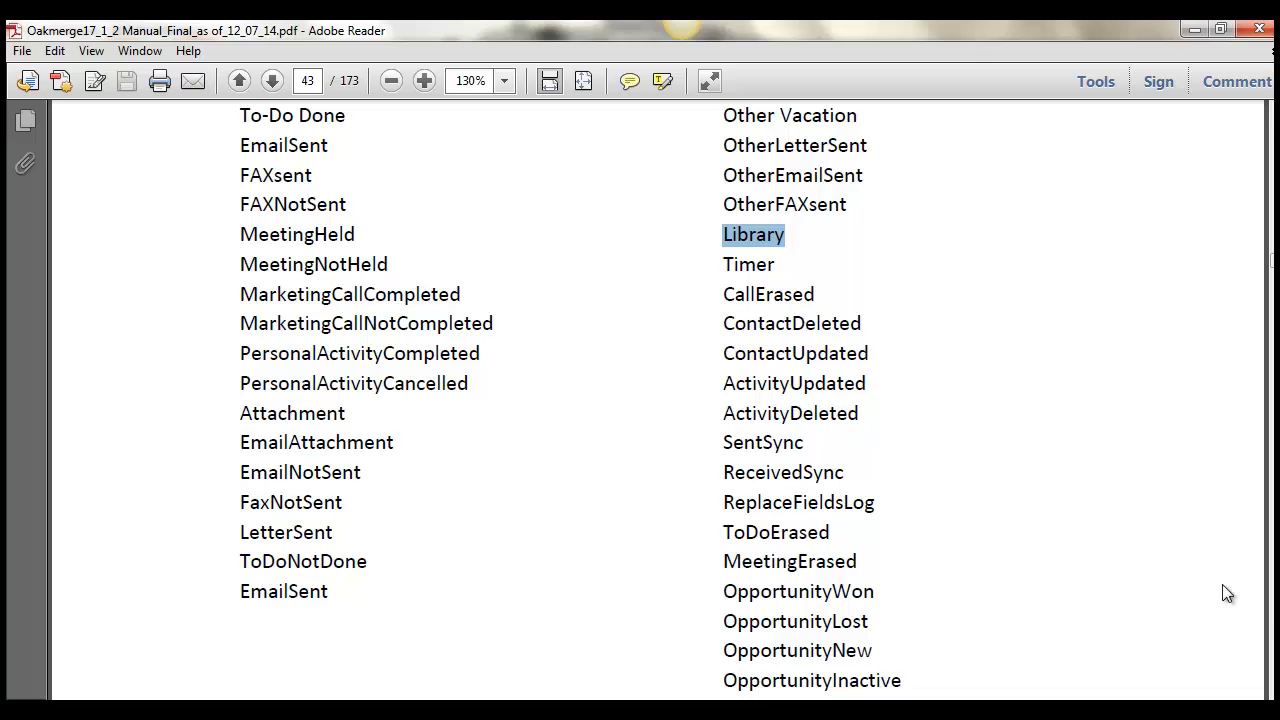
Read the tip on page 45 about linking History, Notes or Activities to contacts, highlighting the phrases on contact and company links.
click(1275, 470)
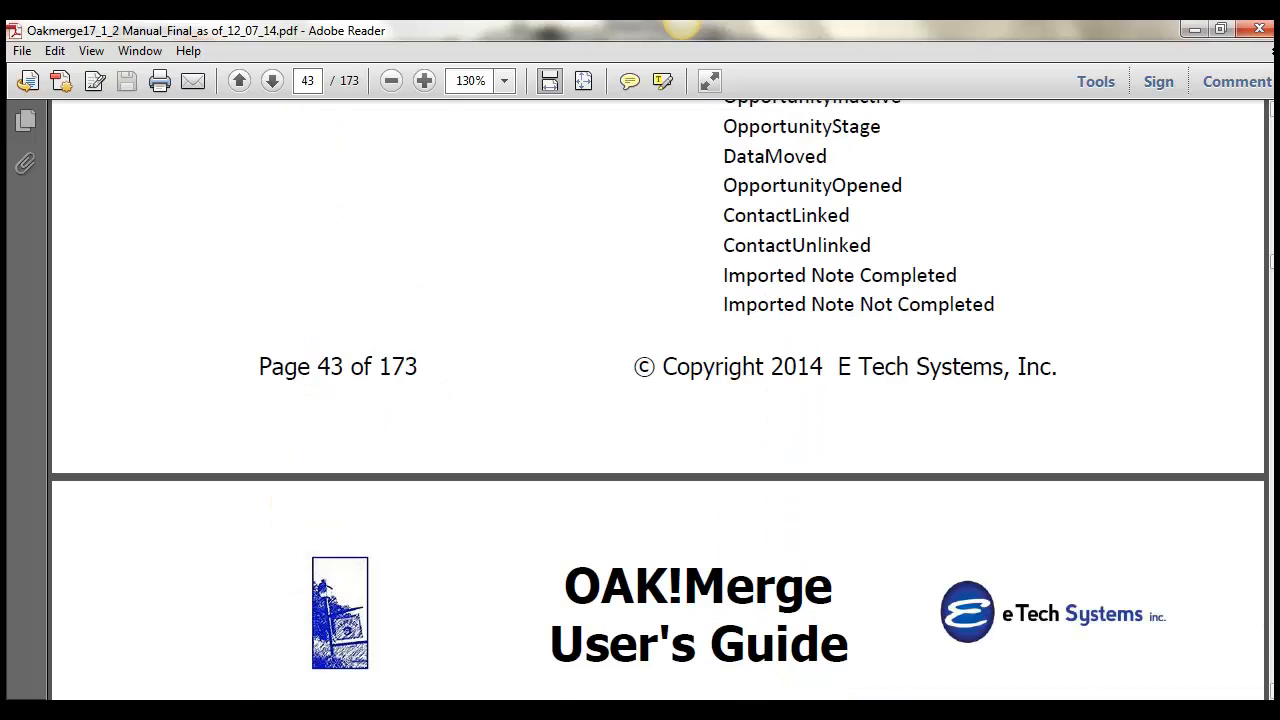
click(1275, 470)
click(1275, 470)
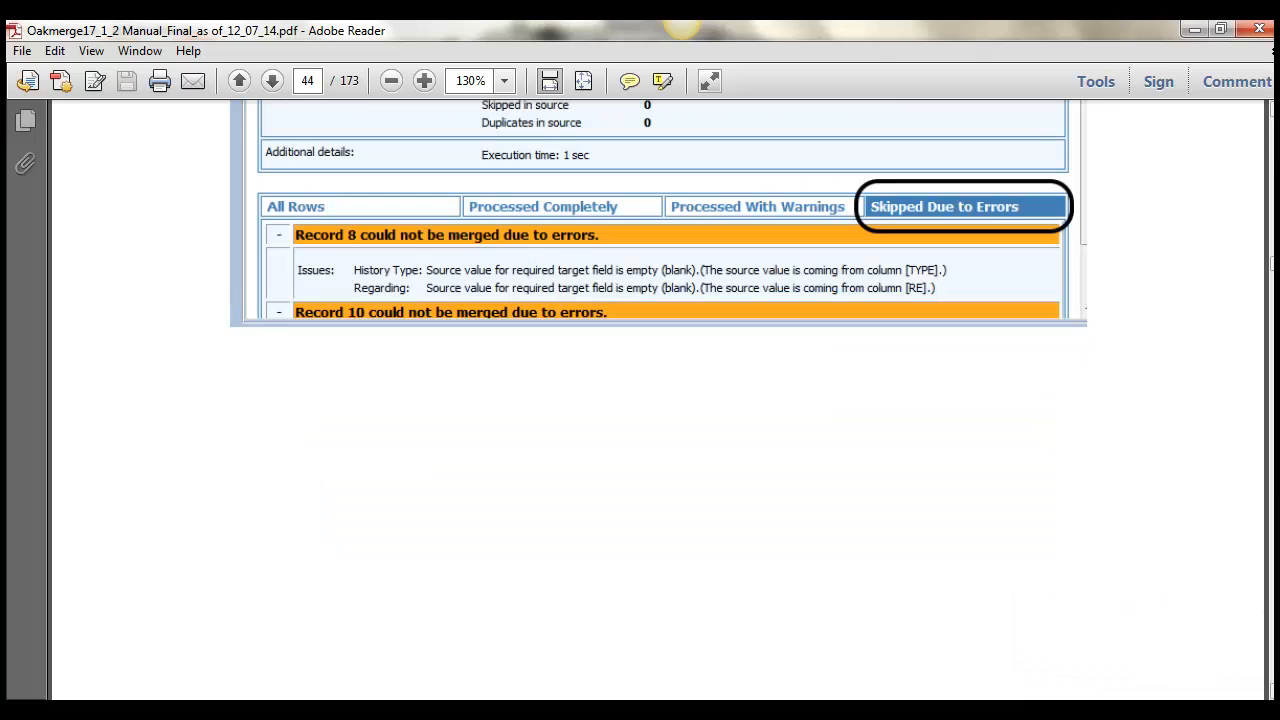
click(1275, 470)
click(1275, 470)
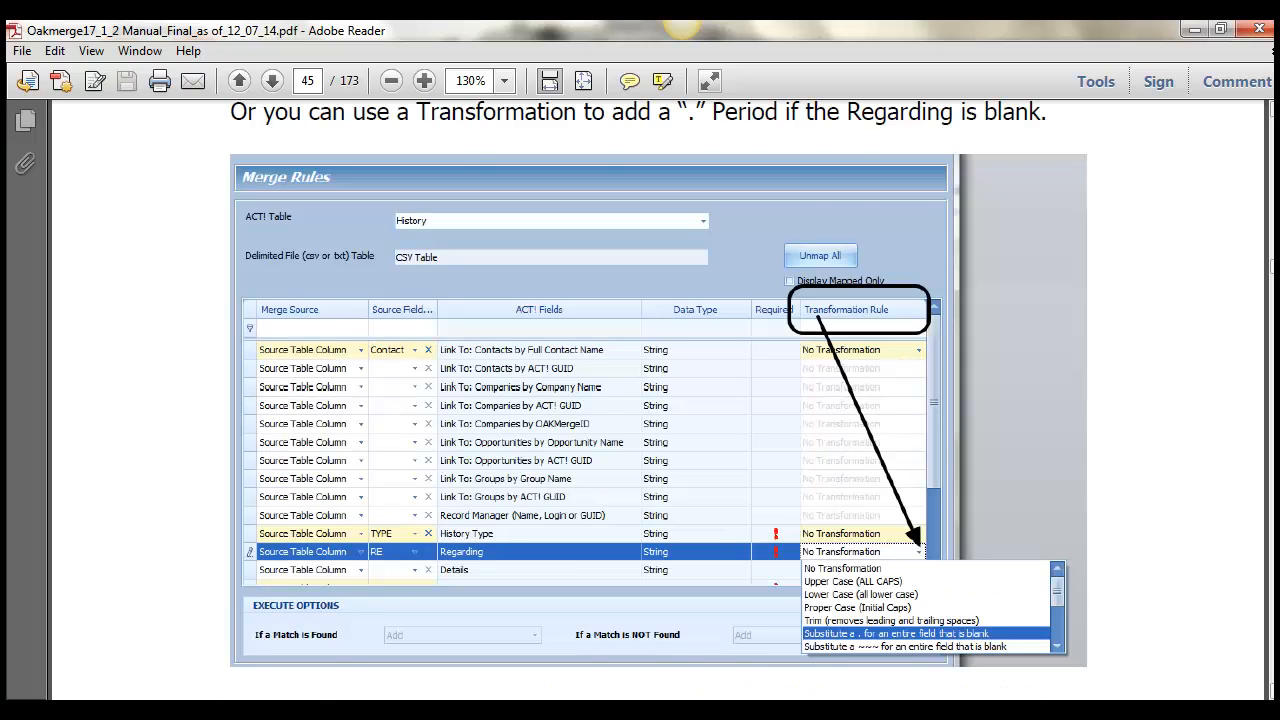
click(1275, 470)
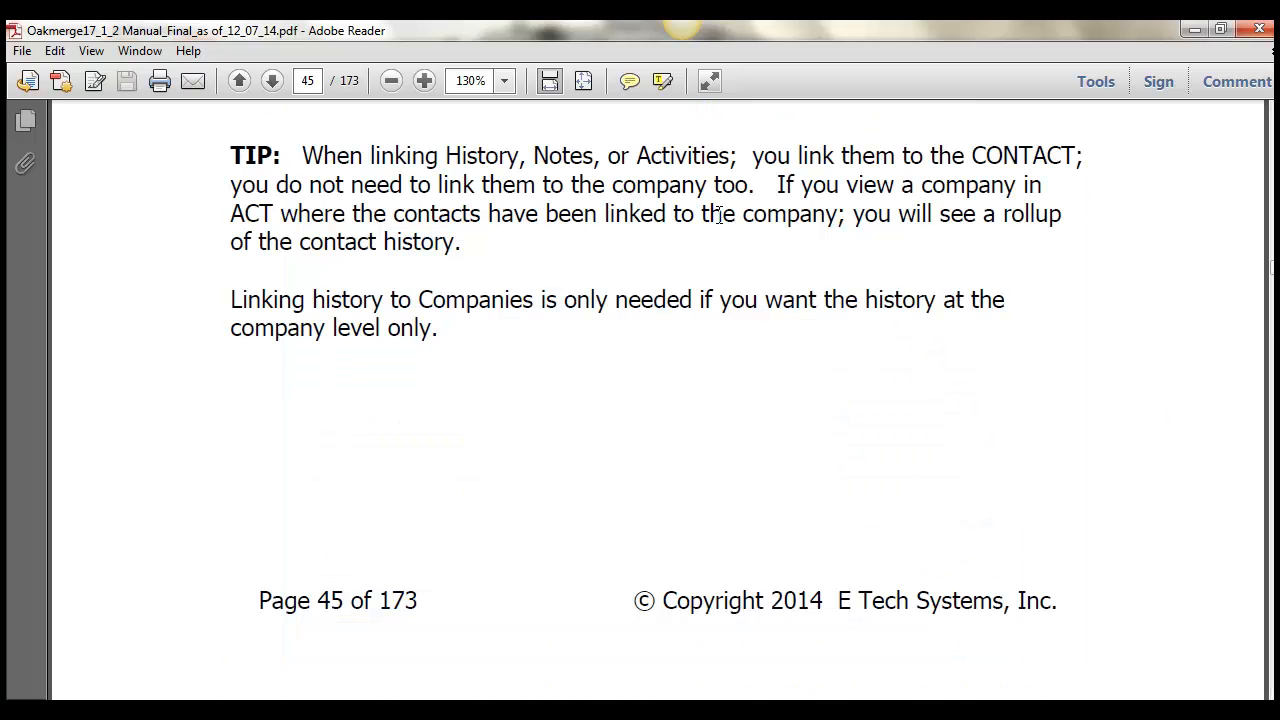
drag(778, 162, 918, 170)
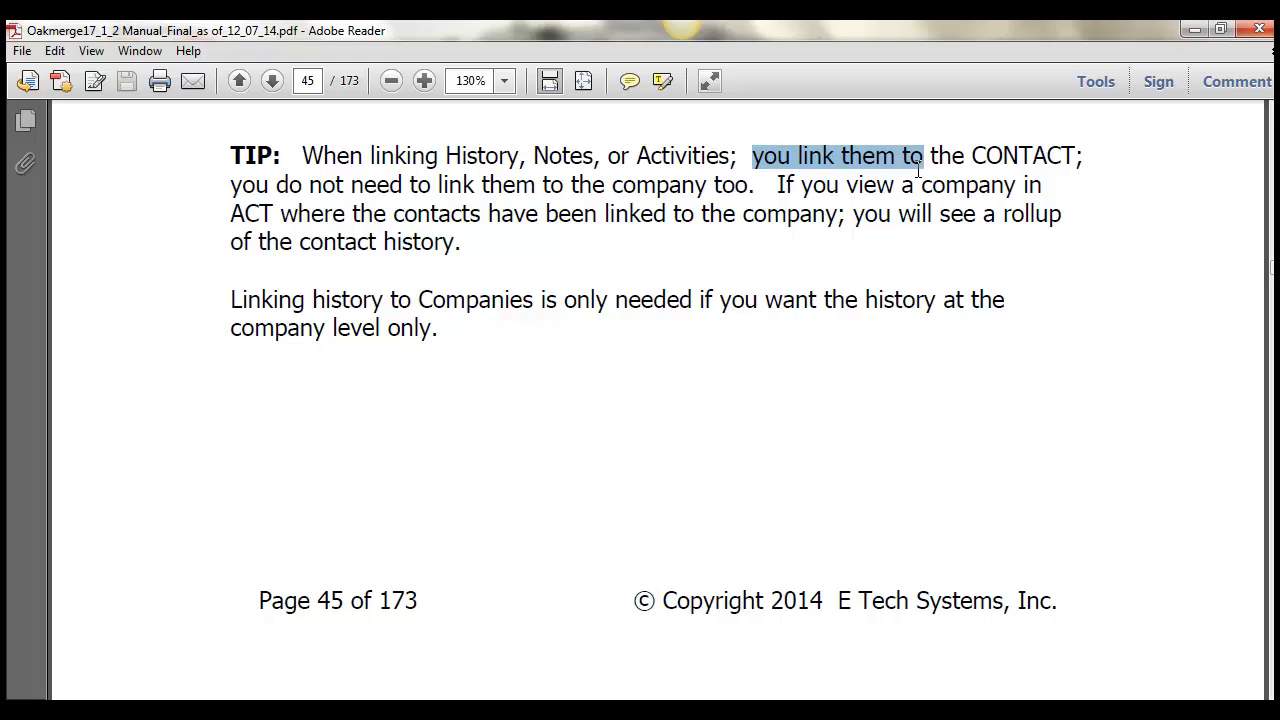
drag(754, 186, 531, 182)
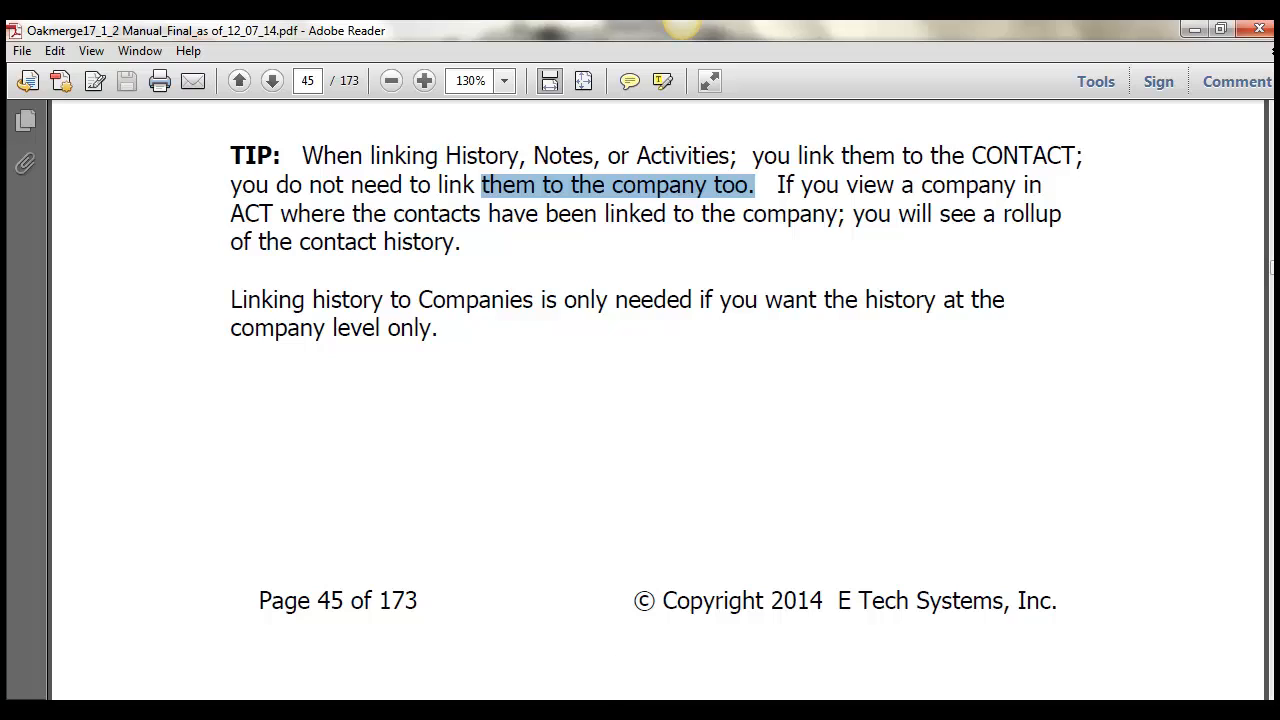
mouse_move(590, 712)
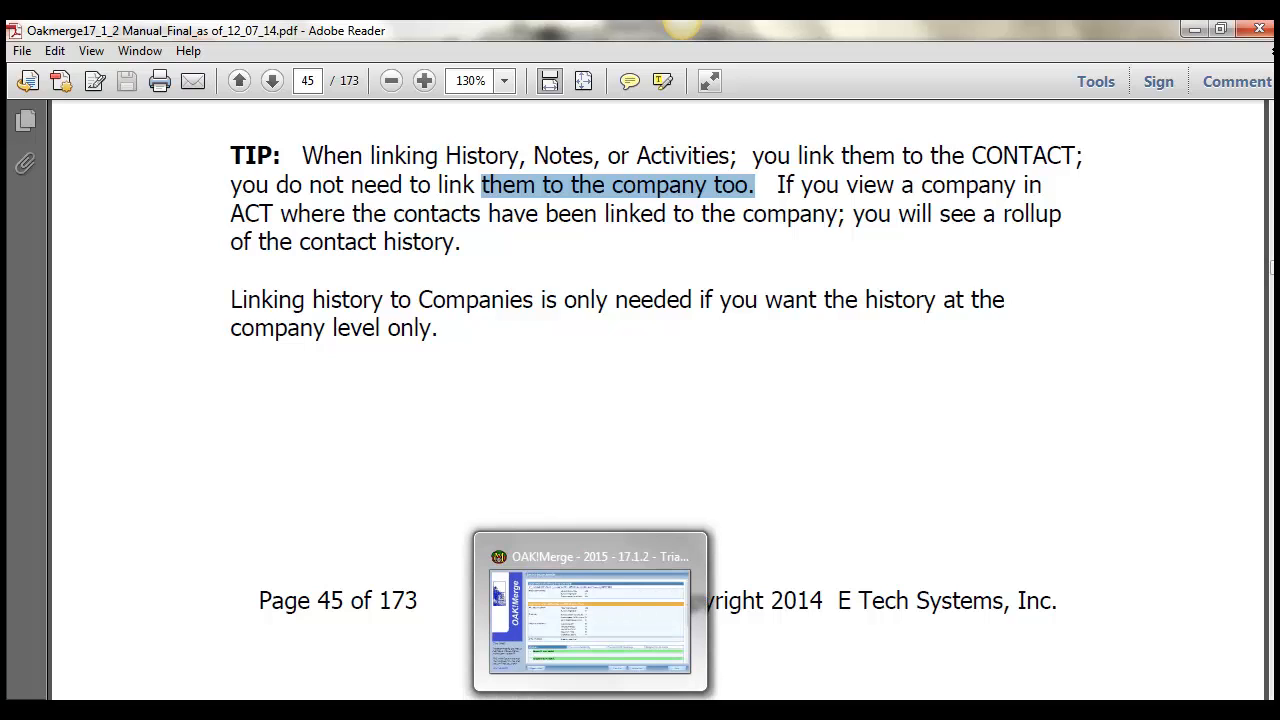